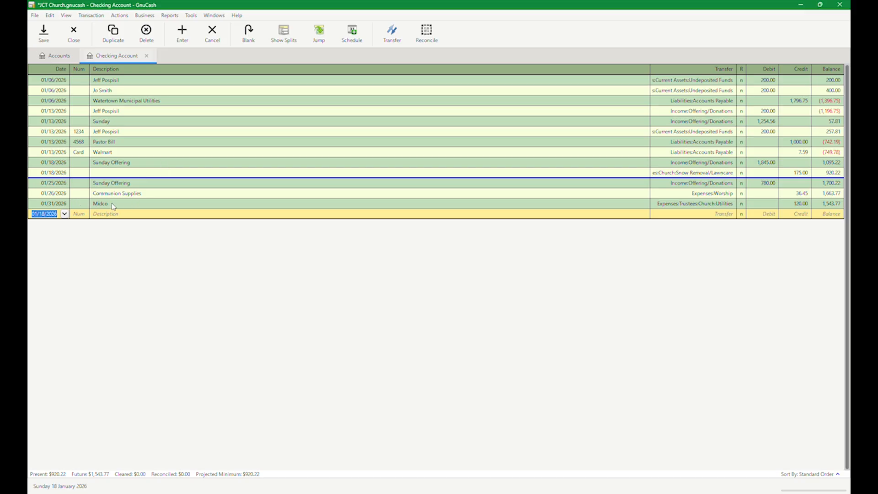
{"action": "type", "text": "41"}
{"action": "key", "text": "BackSpace"}
{"action": "key", "text": "BackSpace"}
{"action": "type", "text": "1/3"}
{"action": "key", "text": "Tab"}
{"action": "key", "text": "Tab"}
{"action": "type", "text": "s"}
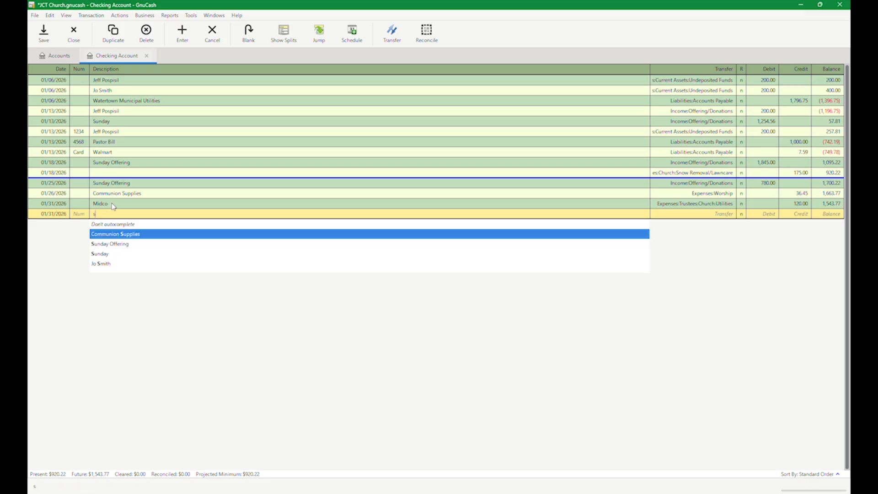
{"action": "key", "text": "Down"}
{"action": "key", "text": "Tab"}
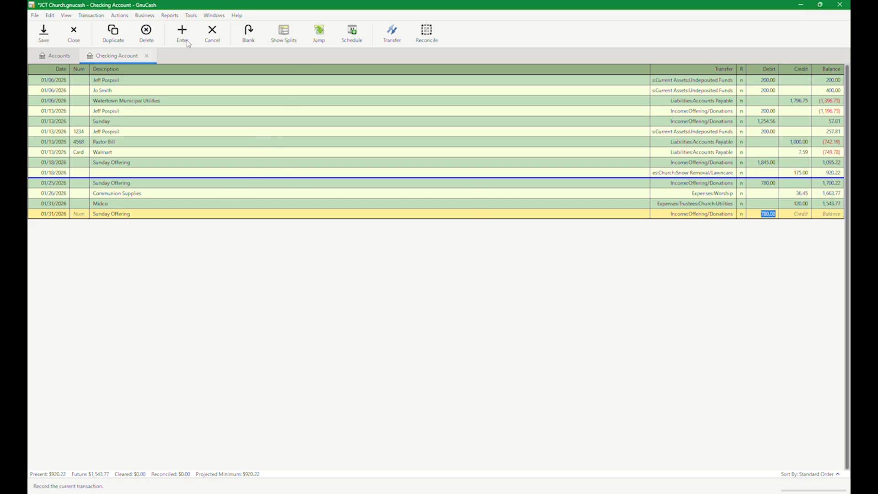
{"action": "left_click", "coordinate": [146, 33]}
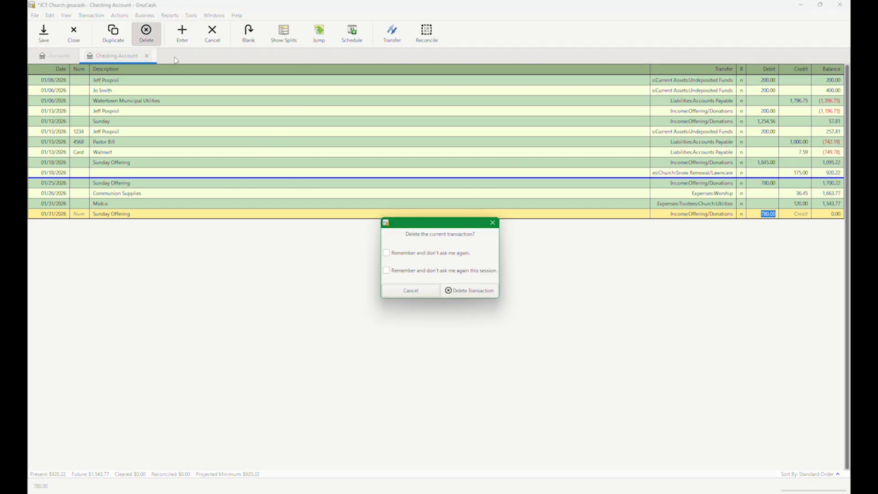
{"action": "left_click", "coordinate": [461, 291]}
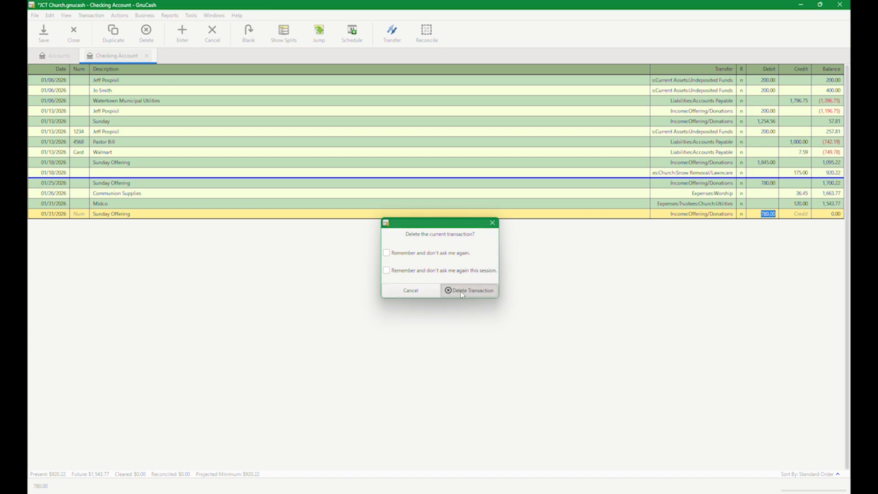
- Start reconciling the checking account with statement date 01/31/2026 and an ending balance of 1,543.77
{"action": "left_click", "coordinate": [413, 70]}
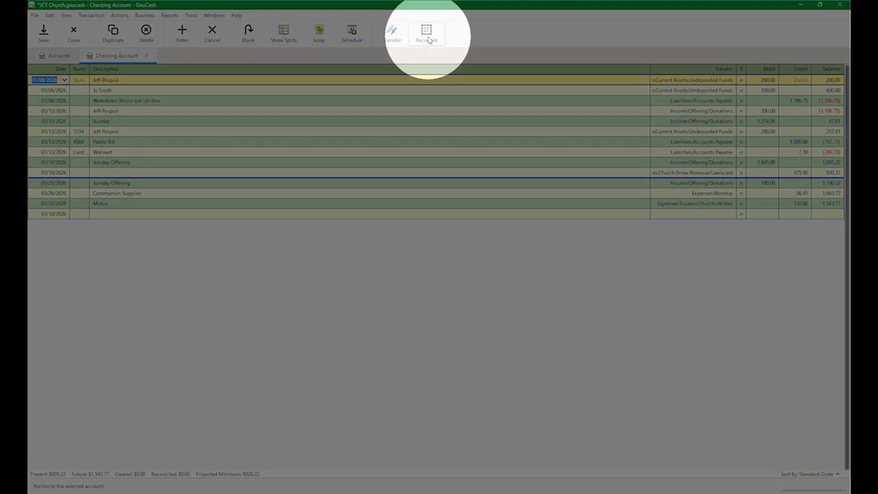
{"action": "left_click", "coordinate": [428, 36]}
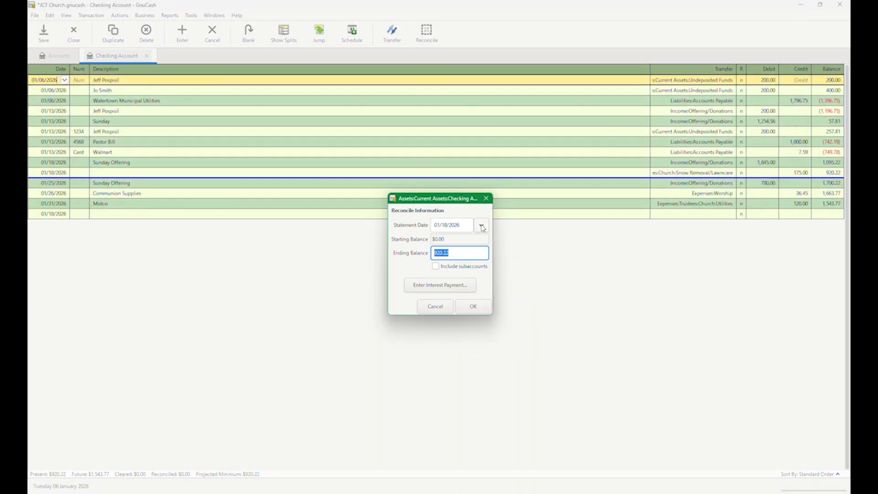
{"action": "left_click", "coordinate": [481, 225]}
{"action": "left_click", "coordinate": [482, 286]}
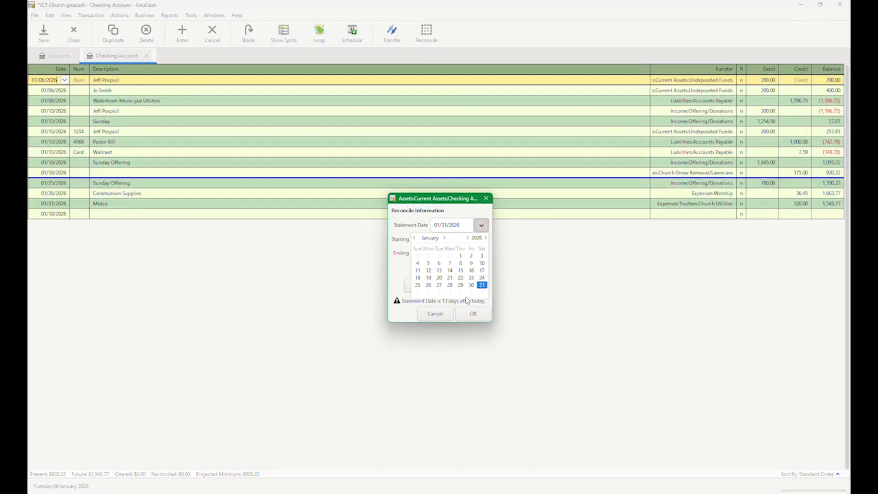
{"action": "left_click", "coordinate": [401, 271]}
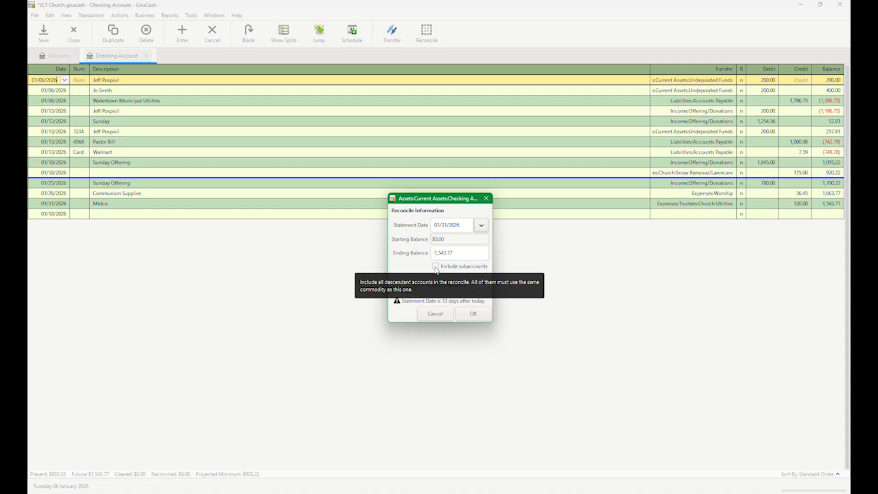
{"action": "left_click", "coordinate": [472, 318]}
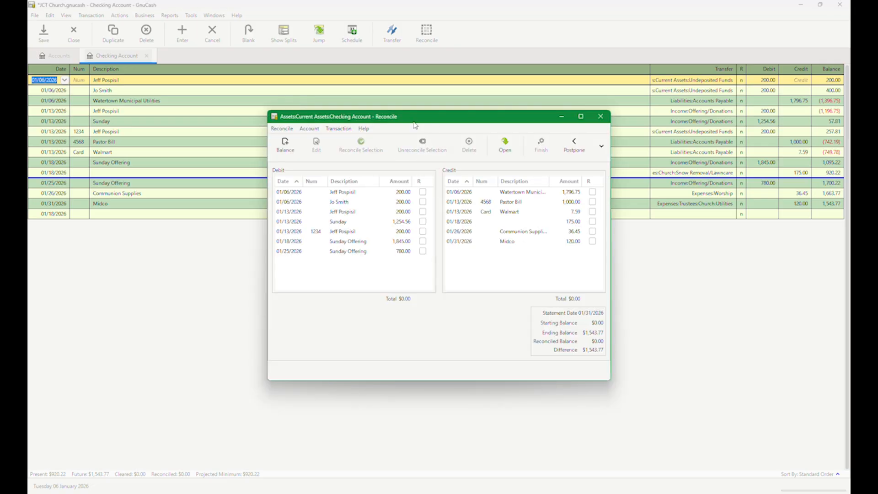
- Mark every credit transaction in the reconcile window as reconciled, from the 01/06/2026 Watertown Municipal Utilities payment to the 01/31/2026 Midco payment
{"action": "left_click", "coordinate": [590, 182]}
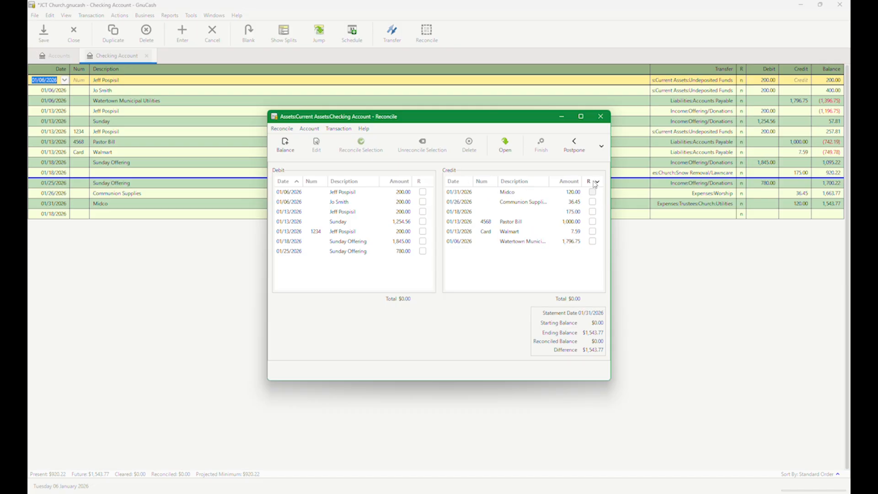
{"action": "left_click", "coordinate": [594, 182]}
{"action": "left_click", "coordinate": [592, 193]}
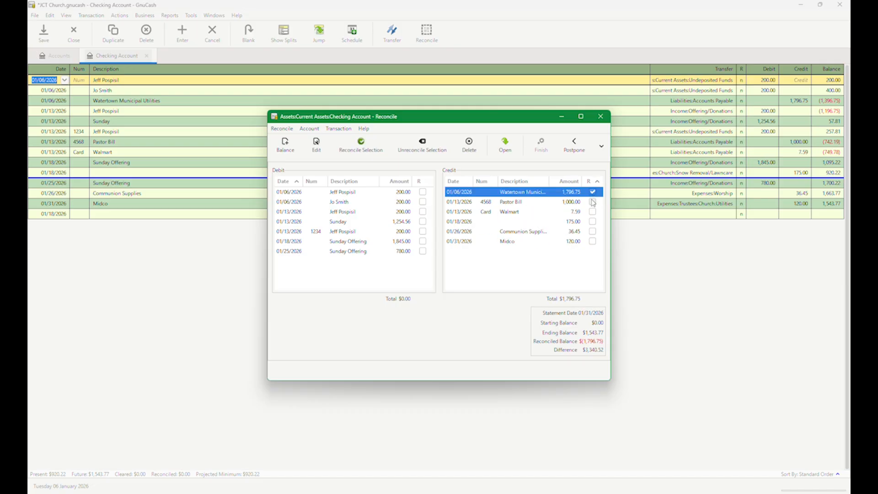
{"action": "left_click", "coordinate": [593, 203]}
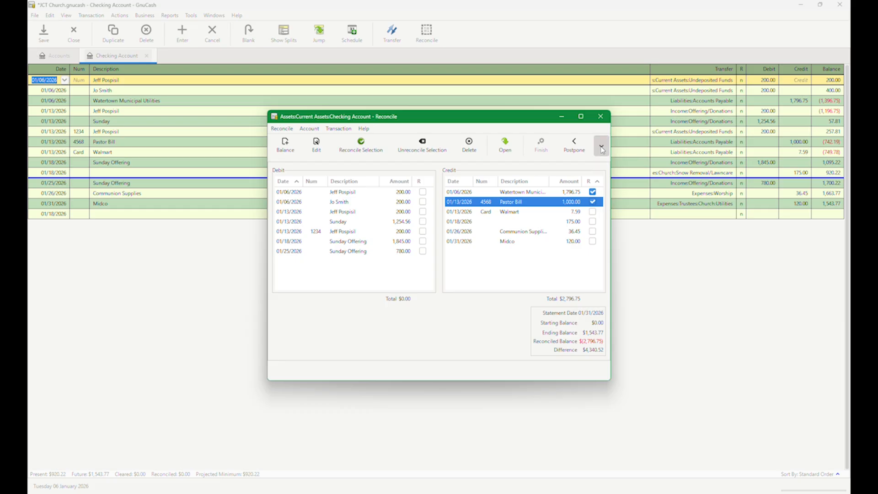
{"action": "left_click", "coordinate": [592, 211]}
{"action": "left_click", "coordinate": [593, 222]}
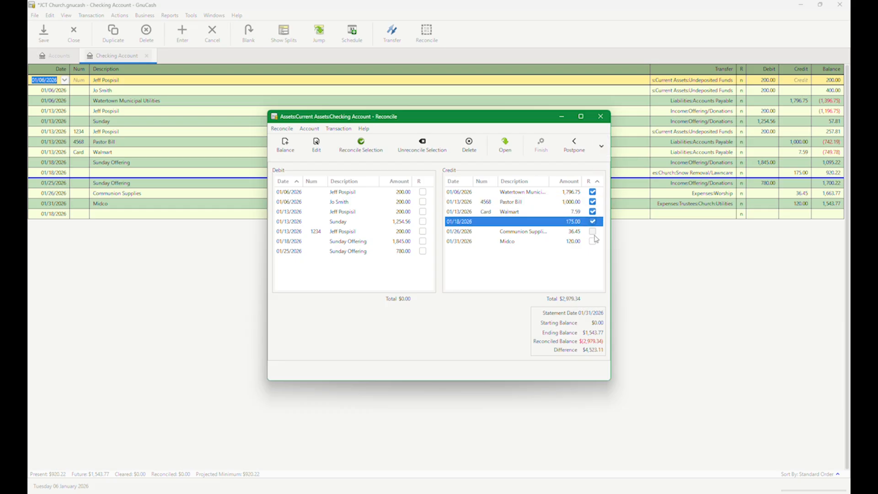
{"action": "left_click", "coordinate": [593, 231]}
{"action": "left_click", "coordinate": [592, 241]}
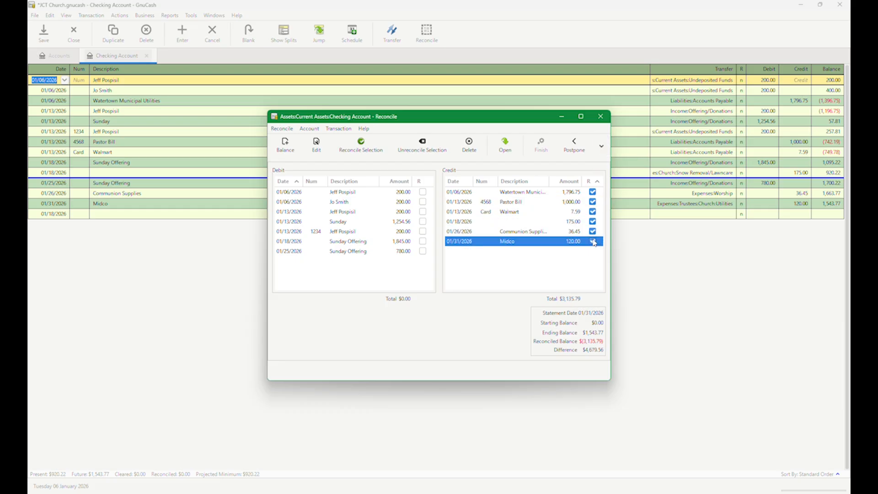
- Mark every debit transaction in the reconcile window as reconciled, from the 01/25/2026 Sunday Offering up to the 01/06/2026 deposits
{"action": "left_click", "coordinate": [423, 252]}
{"action": "left_click", "coordinate": [422, 241]}
{"action": "left_click", "coordinate": [422, 231]}
{"action": "left_click", "coordinate": [422, 222]}
{"action": "left_click", "coordinate": [422, 212]}
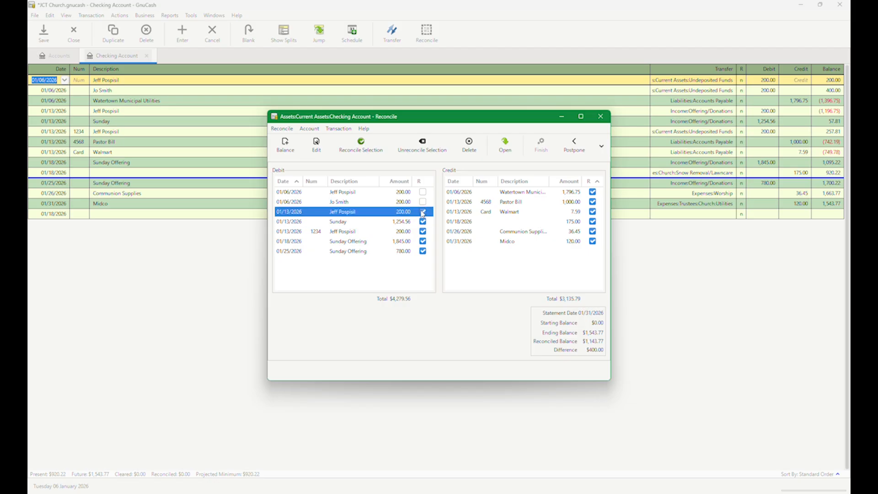
{"action": "left_click", "coordinate": [423, 201]}
{"action": "left_click", "coordinate": [423, 186]}
{"action": "left_click", "coordinate": [422, 251]}
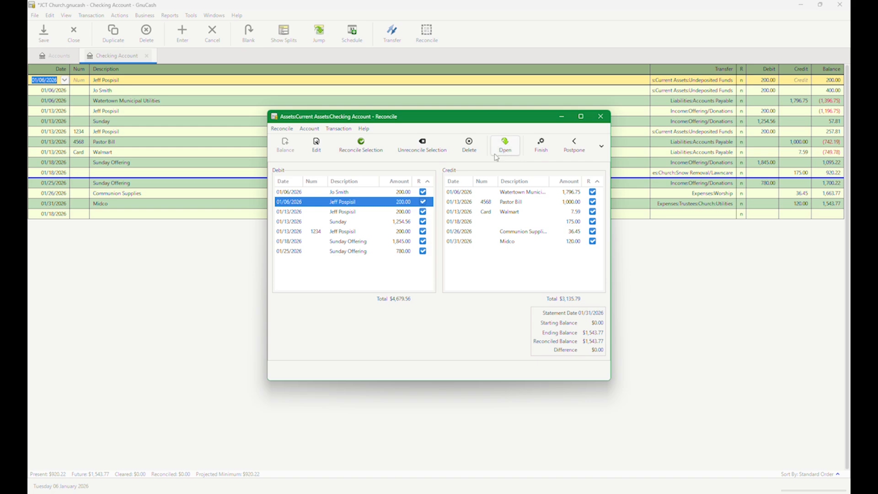
- Open the selected 01/06/2026 deposit for editing in the register, and return to the blank transaction row
{"action": "left_click", "coordinate": [319, 146]}
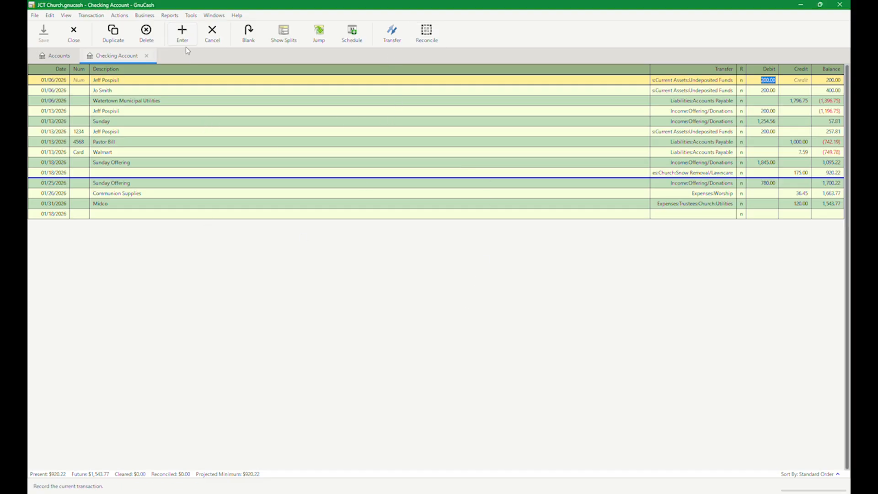
{"action": "left_click", "coordinate": [170, 111]}
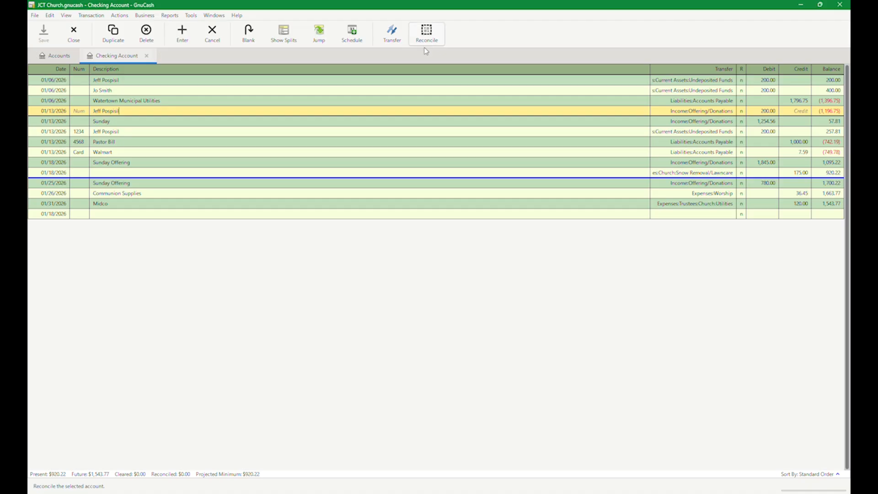
{"action": "left_click", "coordinate": [252, 214]}
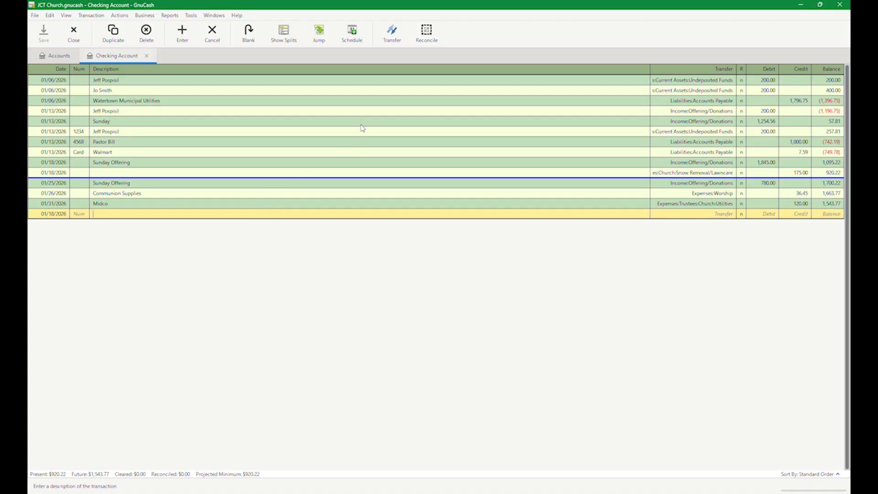
- Reopen the checking account reconciliation with statement date 01/31/2026 and ending balance 1,543.77, and finish it with all transactions marked
{"action": "left_click", "coordinate": [427, 32]}
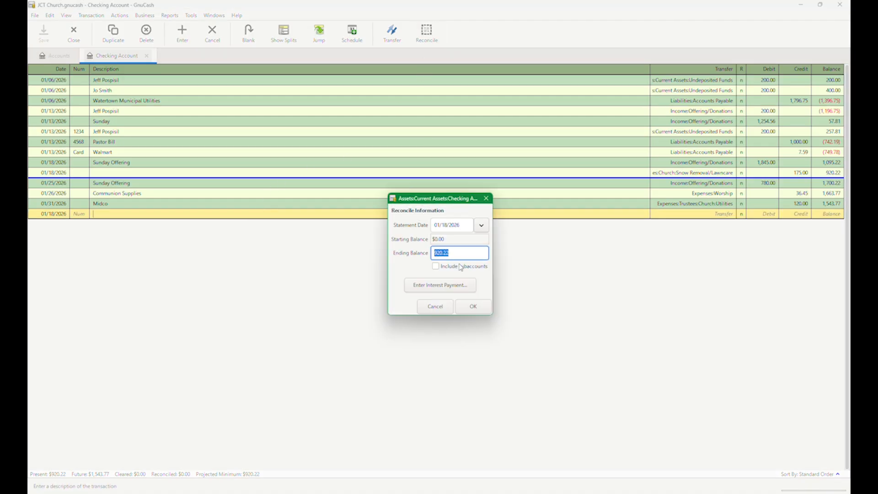
{"action": "left_click", "coordinate": [482, 225]}
{"action": "left_click", "coordinate": [482, 288]}
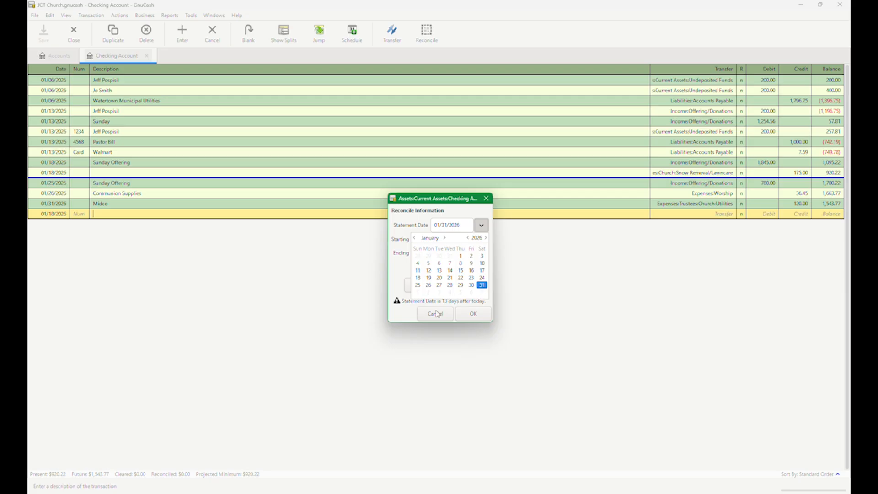
{"action": "left_click", "coordinate": [398, 278]}
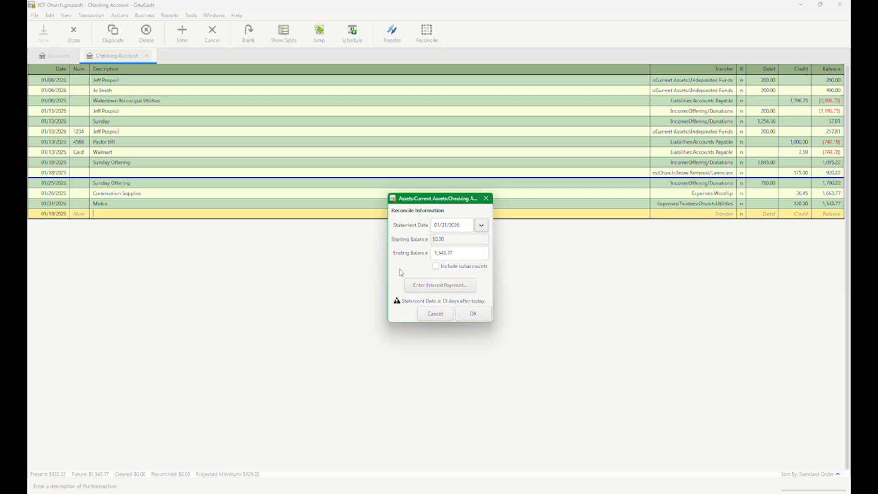
{"action": "left_click", "coordinate": [473, 314]}
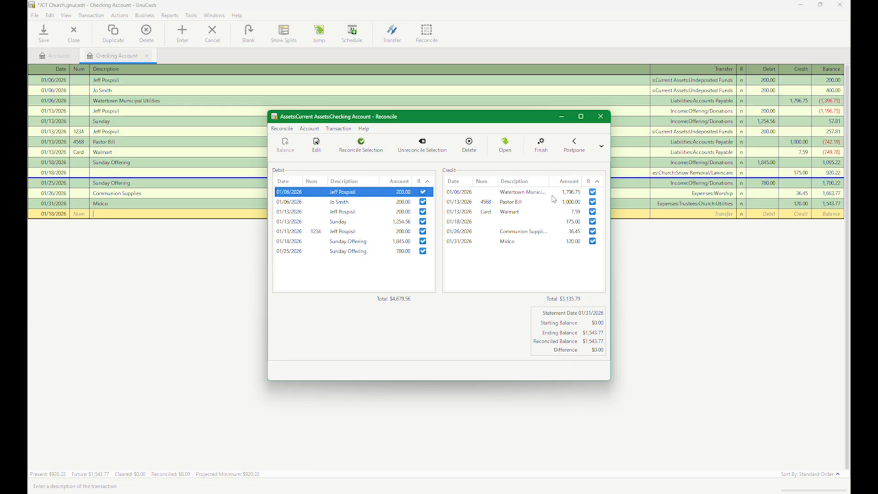
{"action": "left_click", "coordinate": [542, 151]}
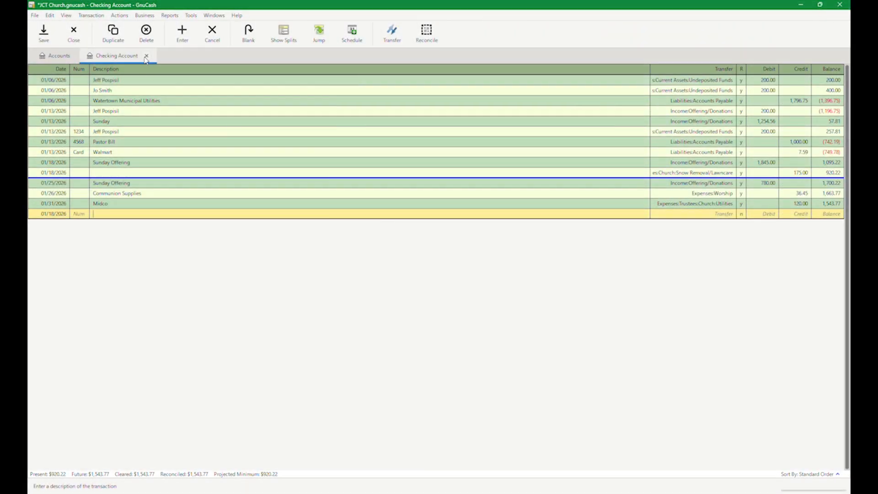
- Close the checking account register and generate the Balance Sheet report from the assets and liabilities reports
{"action": "left_click", "coordinate": [147, 56]}
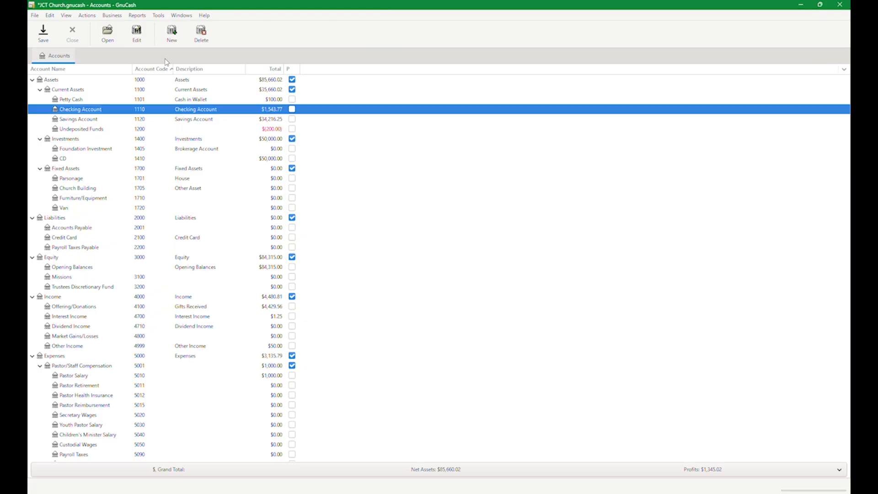
{"action": "left_click", "coordinate": [138, 16]}
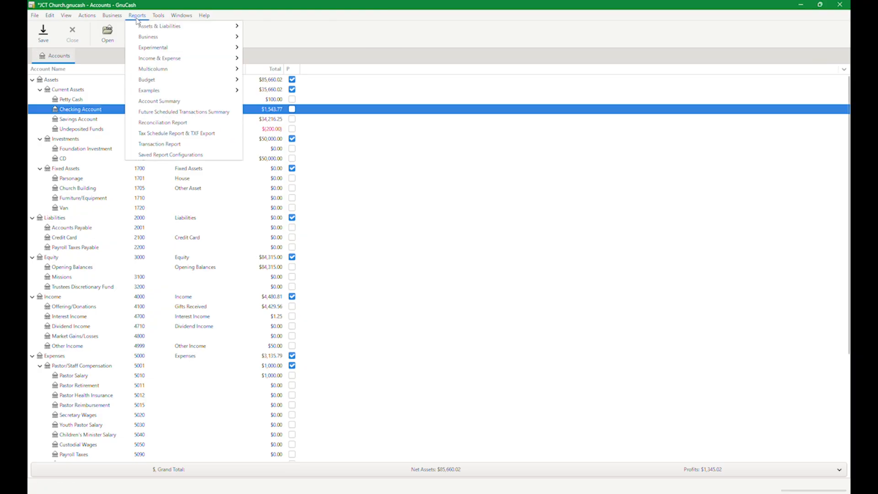
{"action": "mouse_move", "coordinate": [139, 50]}
{"action": "mouse_move", "coordinate": [147, 26]}
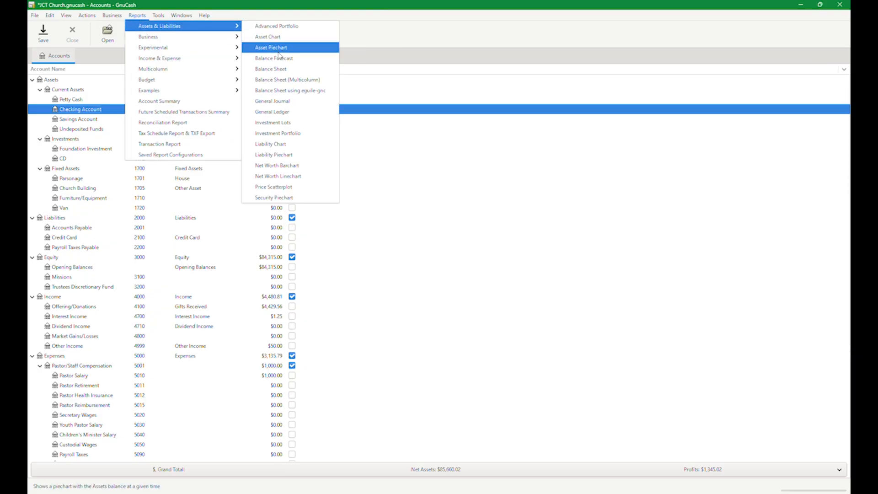
{"action": "left_click", "coordinate": [273, 69]}
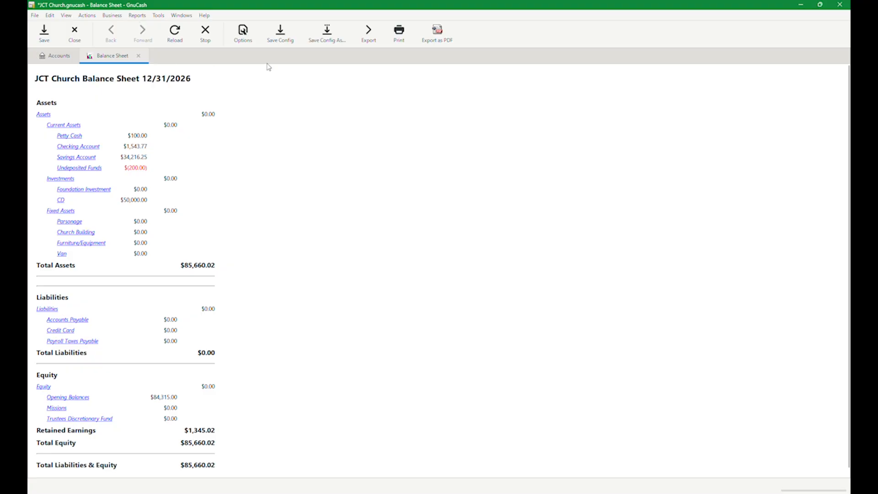
- Set the report's balance sheet date to End of this month and turn off the single column layout, applying both options
{"action": "left_click", "coordinate": [243, 33]}
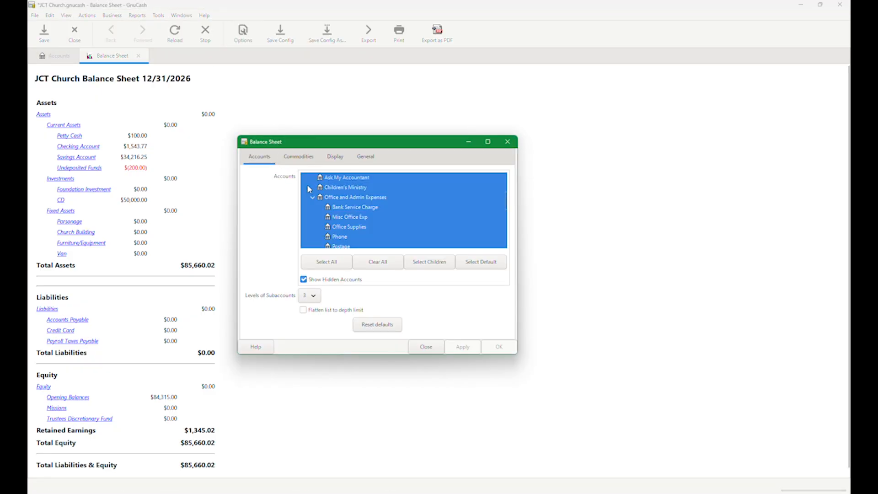
{"action": "left_click", "coordinate": [336, 156]}
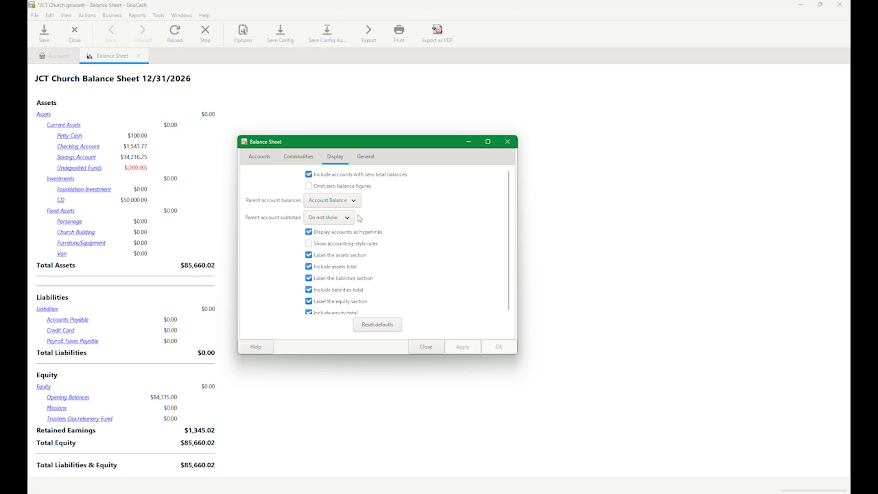
{"action": "left_click", "coordinate": [366, 156]}
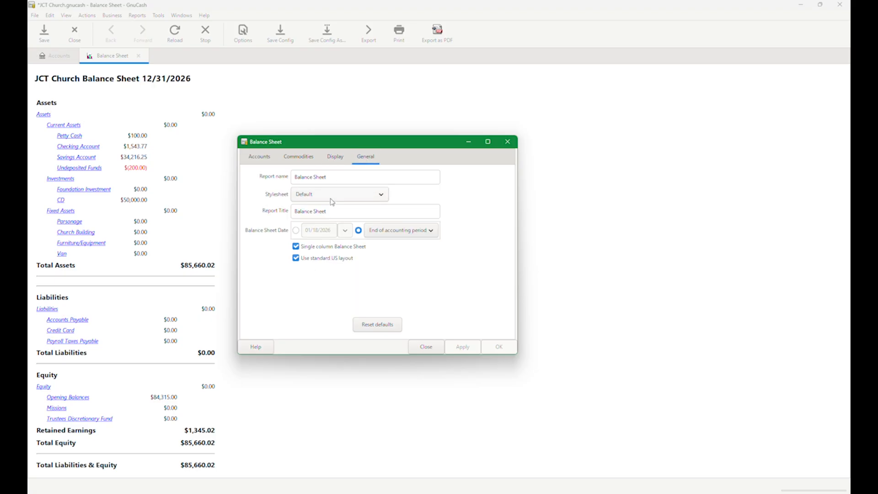
{"action": "left_click", "coordinate": [379, 234]}
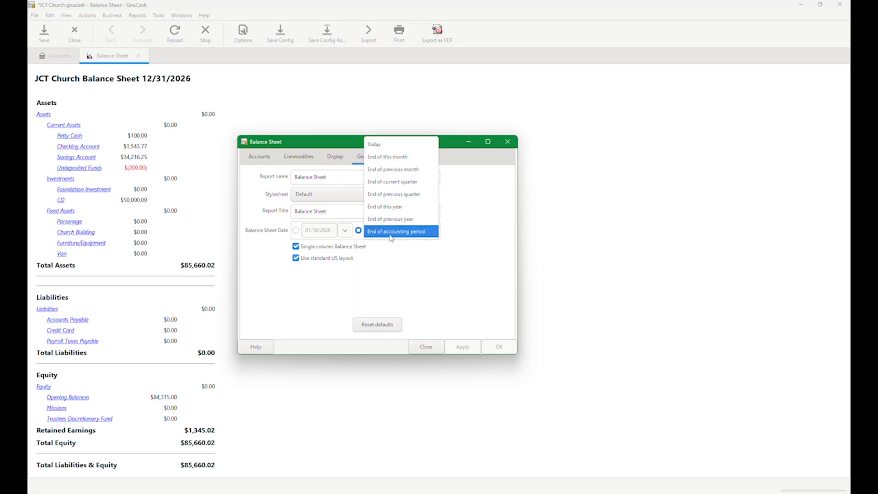
{"action": "left_click", "coordinate": [384, 157]}
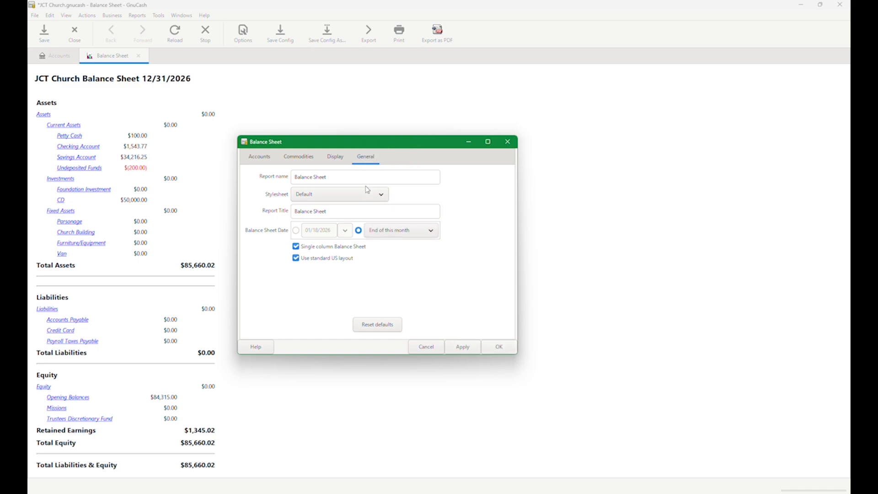
{"action": "left_click", "coordinate": [463, 347]}
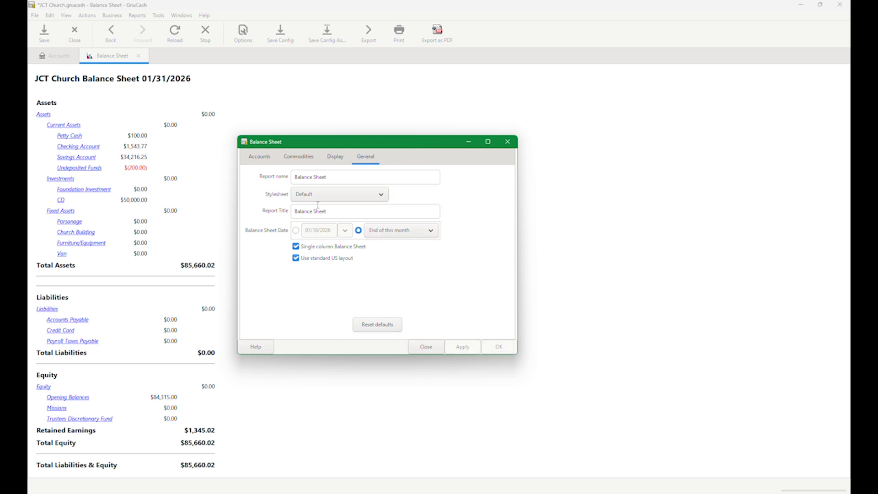
{"action": "left_click", "coordinate": [305, 249]}
{"action": "left_click", "coordinate": [470, 350]}
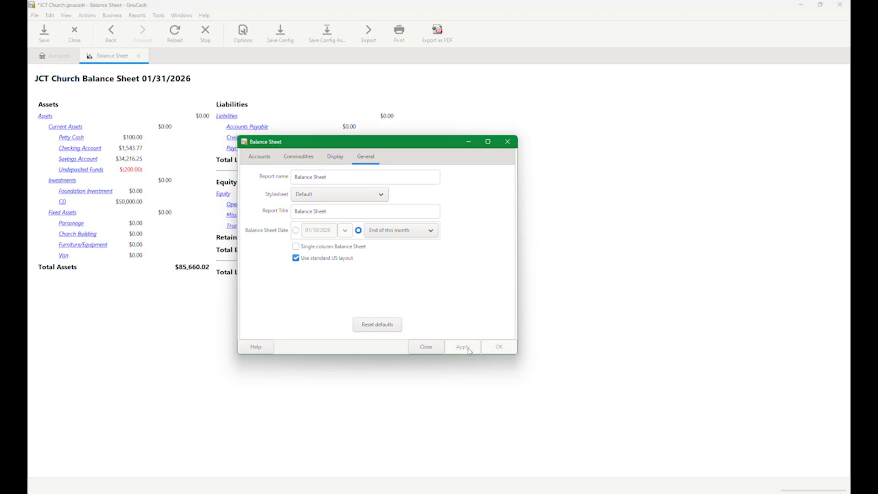
- Turn the single column balance sheet layout back on, exclude accounts with zero total balances, and apply both options
{"action": "left_click", "coordinate": [322, 247]}
{"action": "left_click", "coordinate": [462, 349]}
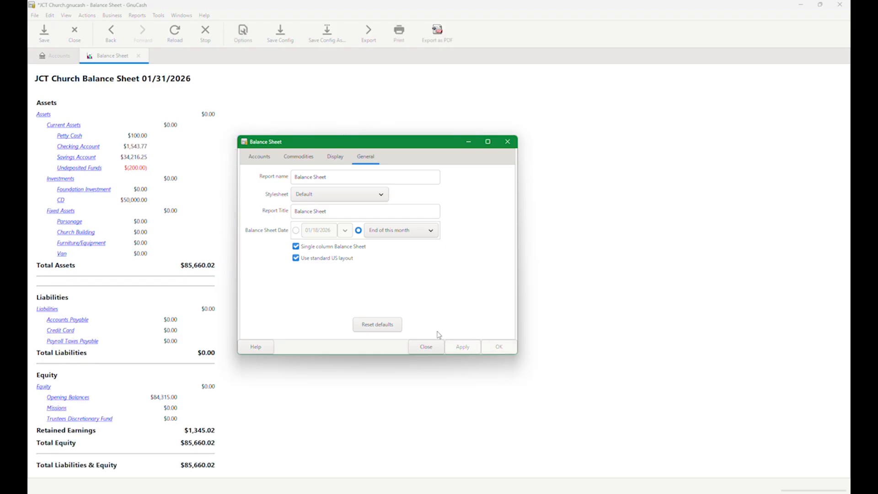
{"action": "left_click", "coordinate": [336, 160]}
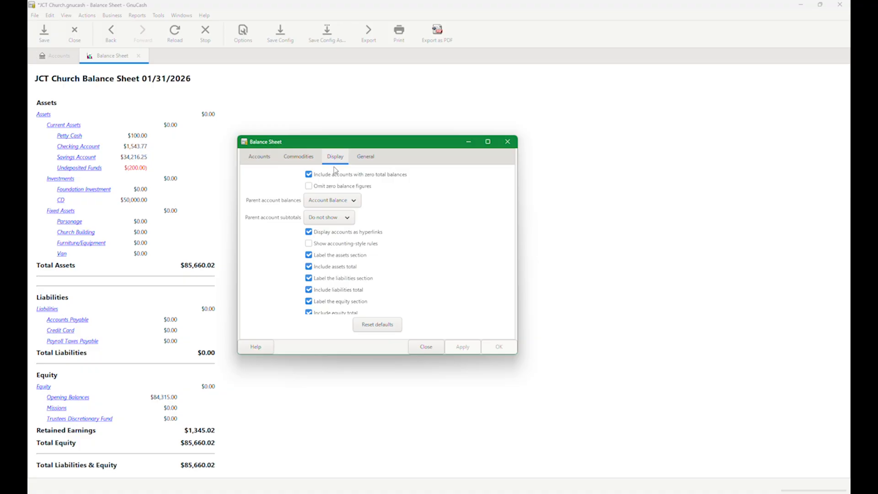
{"action": "left_click", "coordinate": [309, 176]}
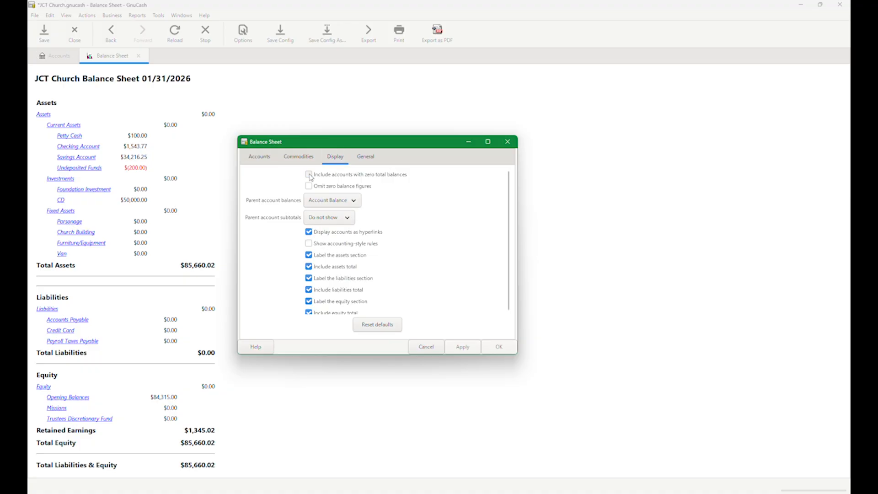
{"action": "left_click", "coordinate": [463, 348]}
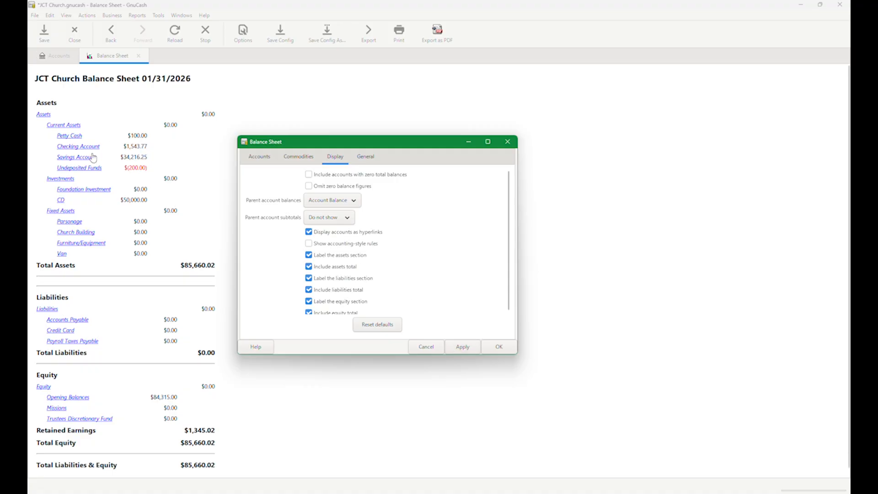
{"action": "left_click", "coordinate": [465, 349]}
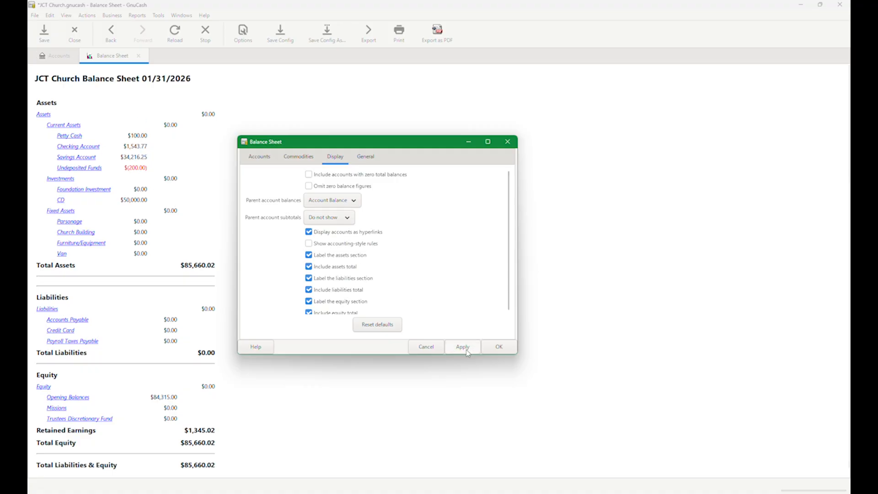
{"action": "left_click", "coordinate": [466, 349]}
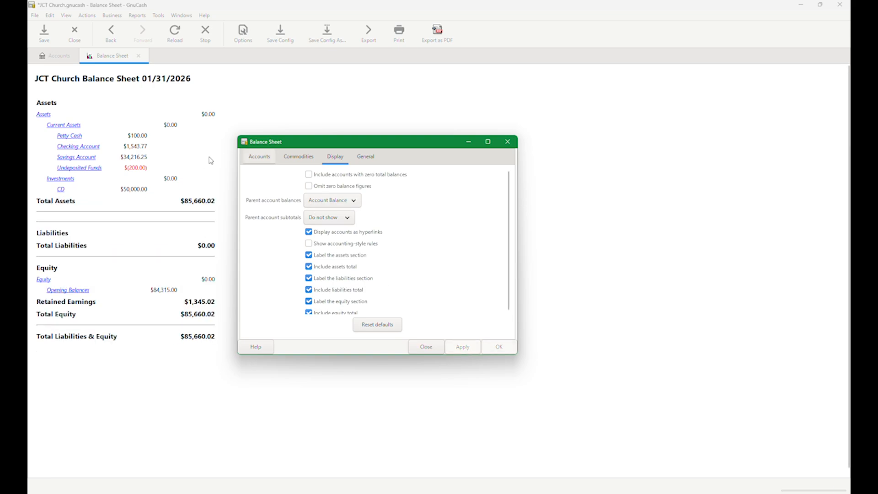
- Set the balance sheet's parent account balances to Do not show and parent account subtotals to Show subtotals, and apply
{"action": "left_click", "coordinate": [338, 201]}
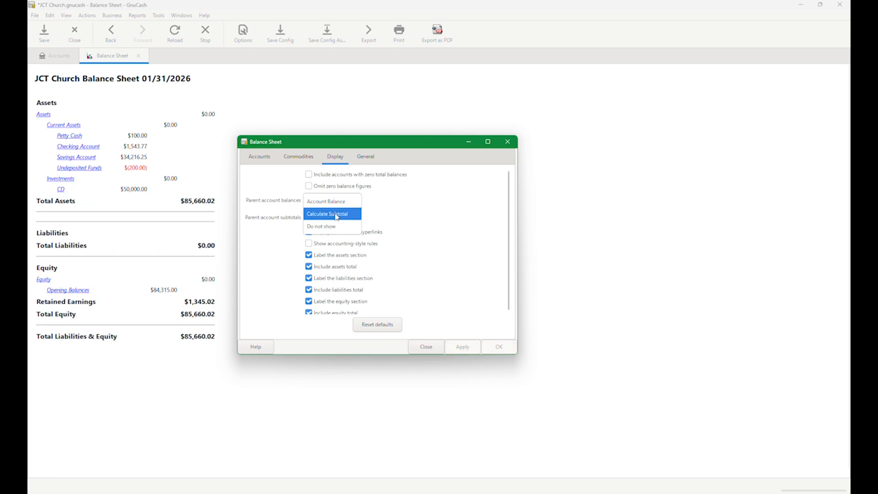
{"action": "left_click", "coordinate": [333, 227]}
{"action": "left_click", "coordinate": [326, 218]}
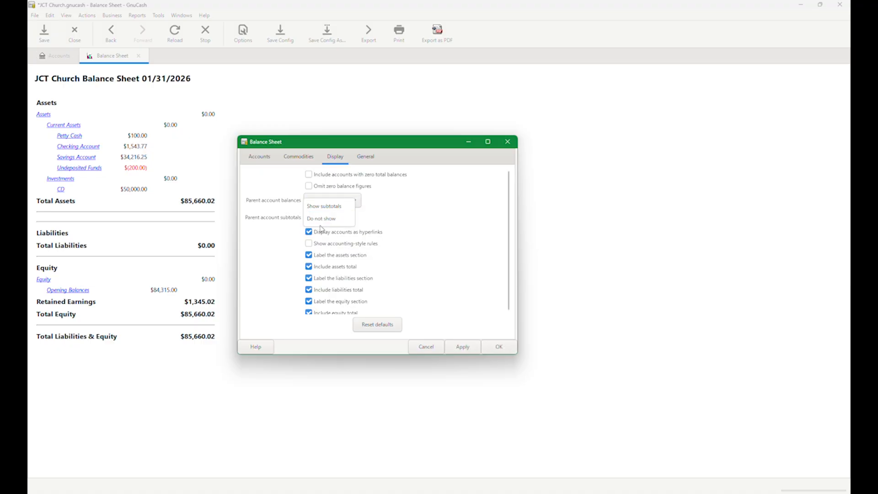
{"action": "left_click", "coordinate": [323, 208]}
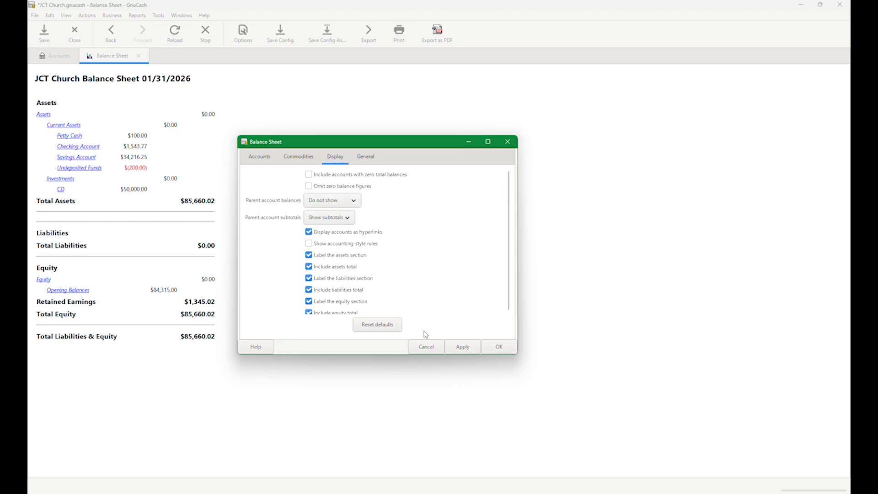
{"action": "left_click", "coordinate": [467, 350]}
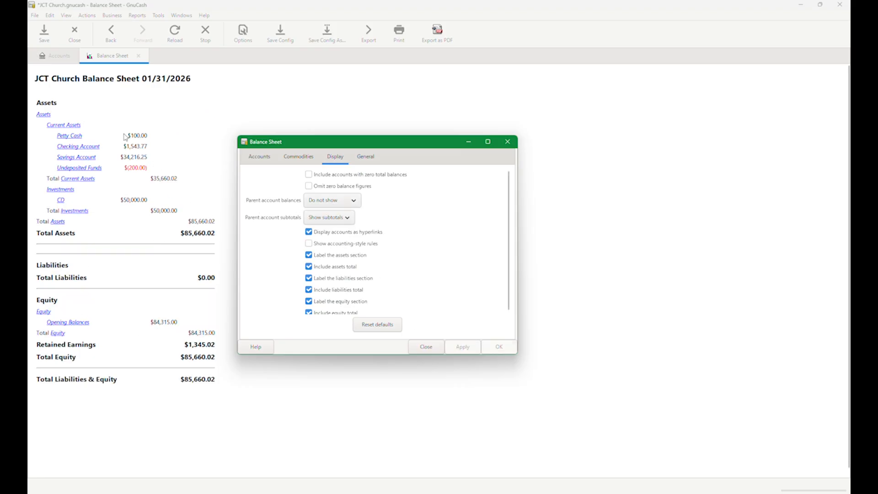
- Inspect the Undeposited Funds register from the balance sheet, close it, and view the HTML export dialog without exporting
{"action": "left_click", "coordinate": [81, 168]}
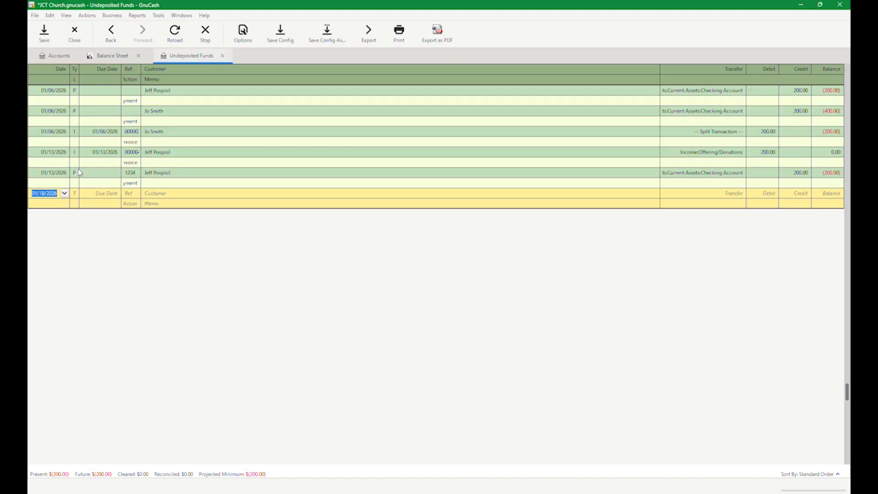
{"action": "left_click", "coordinate": [223, 56]}
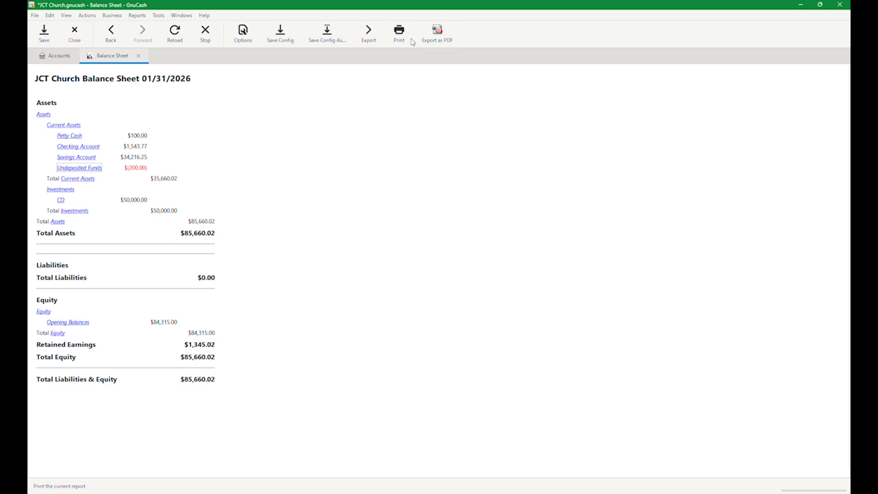
{"action": "left_click", "coordinate": [364, 41]}
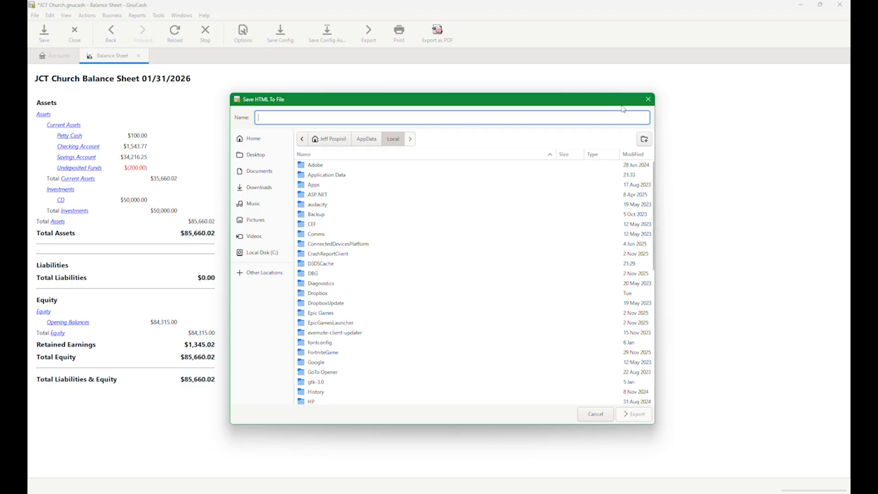
{"action": "left_click", "coordinate": [648, 99]}
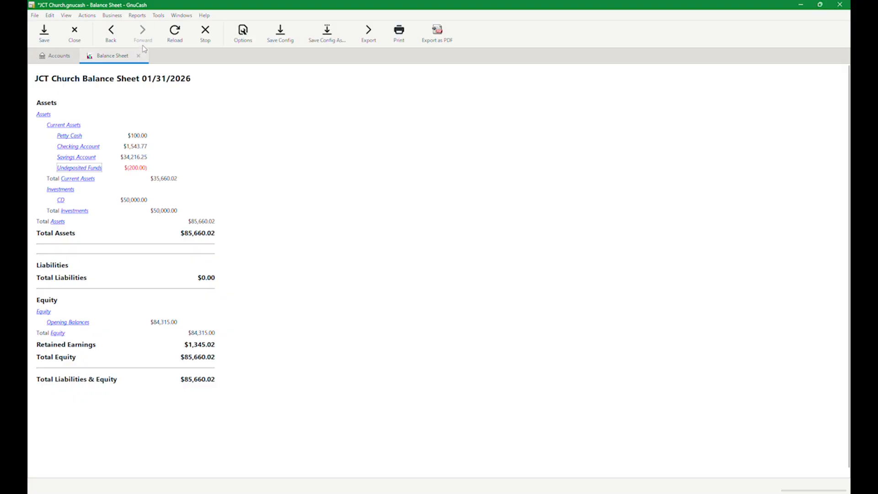
- Generate the Profit & Loss report from the income and expense reports
{"action": "left_click", "coordinate": [138, 18]}
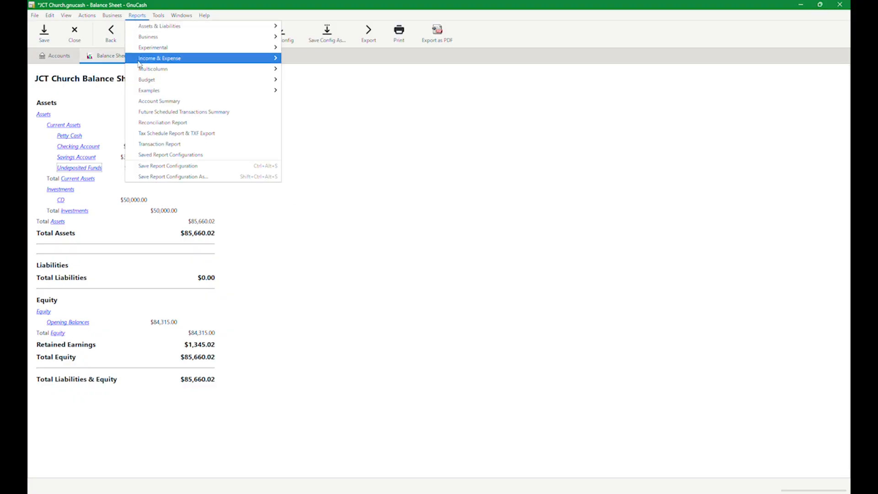
{"action": "mouse_move", "coordinate": [145, 62]}
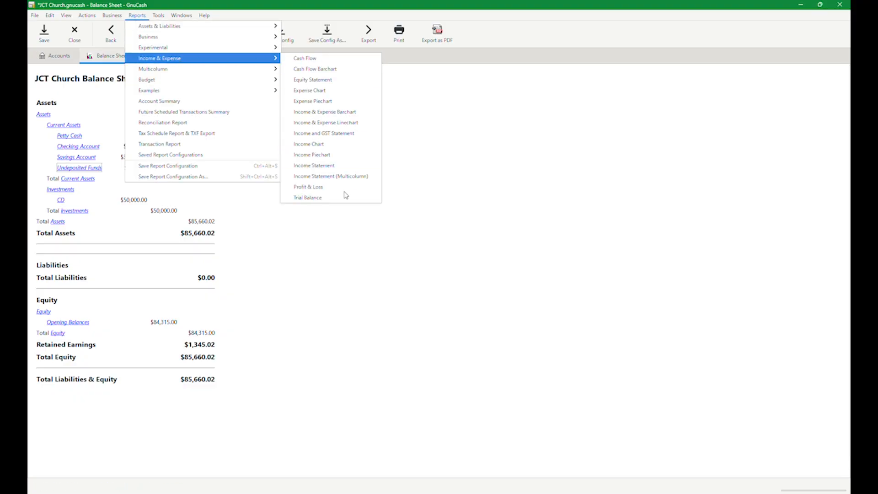
{"action": "left_click", "coordinate": [321, 187]}
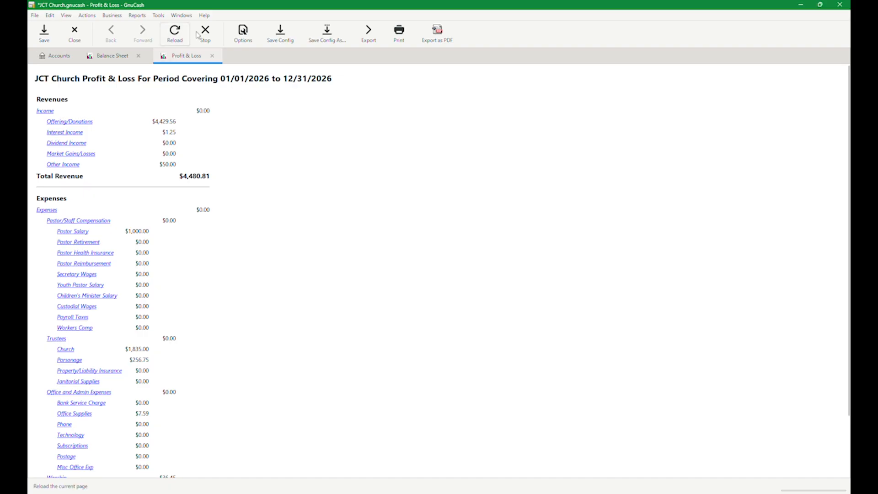
- Set the Profit & Loss report's end date to End of this month, name the report Statement of Activities, and apply
{"action": "left_click", "coordinate": [243, 33]}
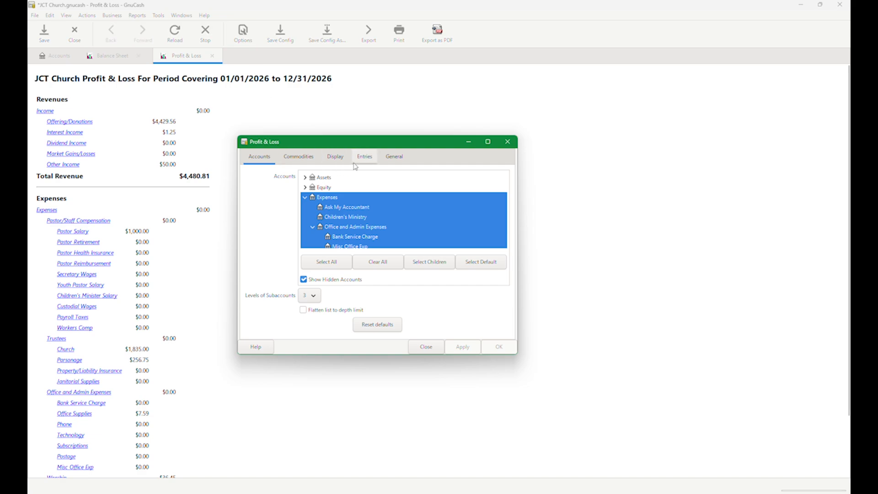
{"action": "left_click", "coordinate": [395, 156]}
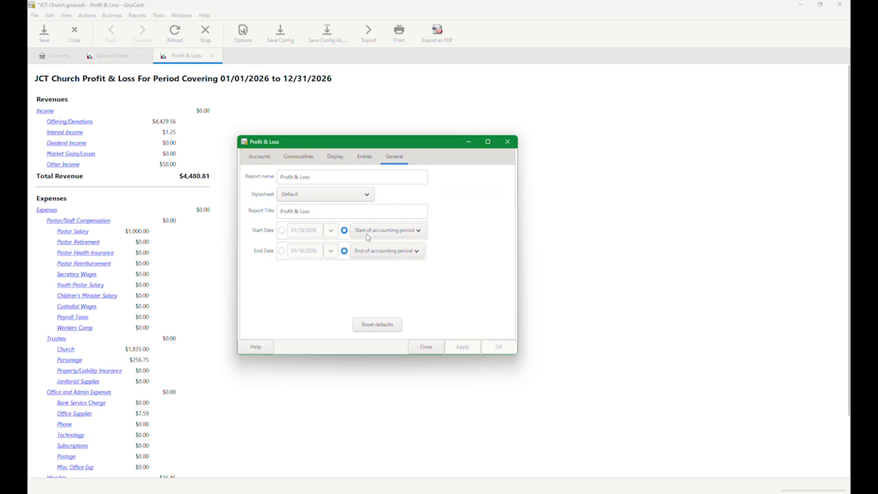
{"action": "left_click", "coordinate": [403, 250]}
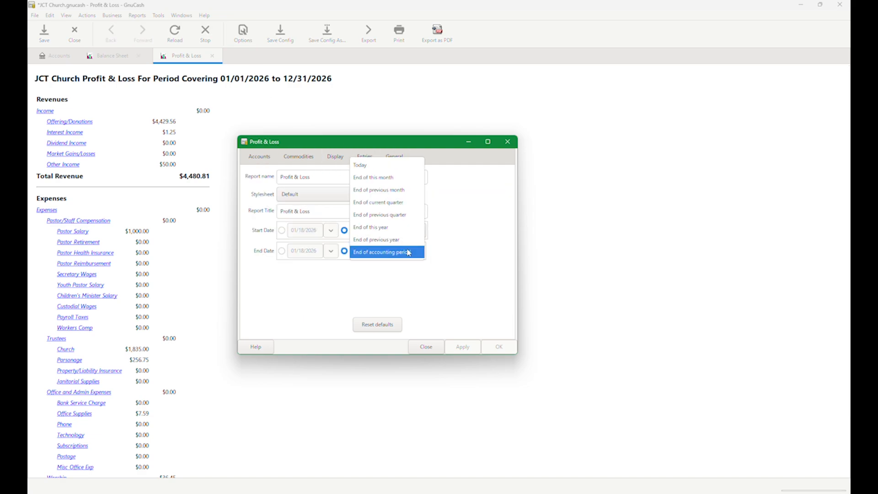
{"action": "left_click", "coordinate": [380, 178]}
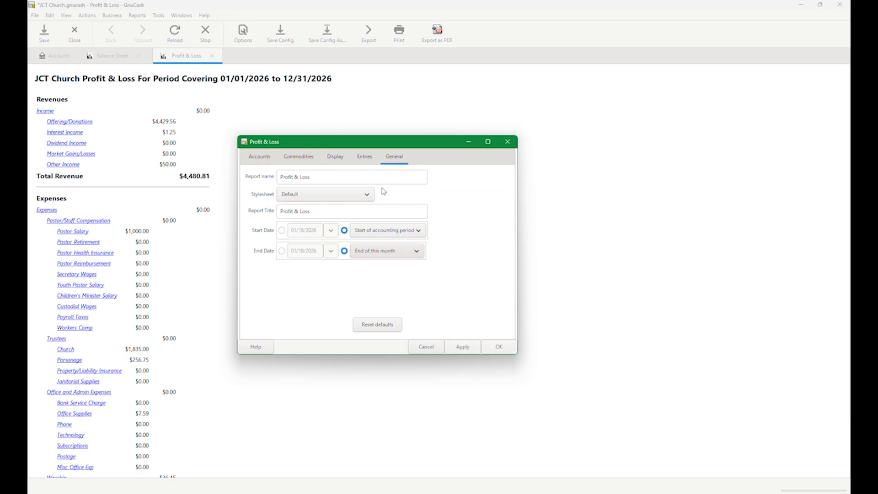
{"action": "triple_click", "coordinate": [322, 176]}
{"action": "type", "text": "Statement of Activities"}
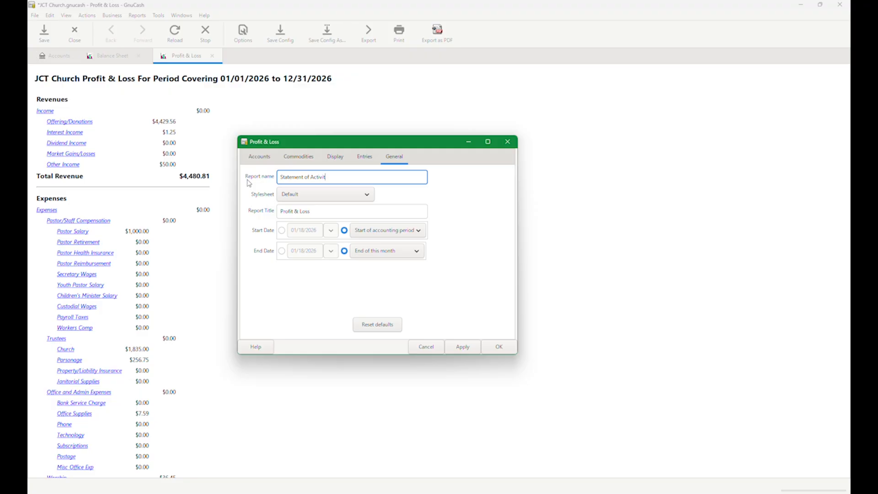
{"action": "left_click", "coordinate": [462, 346]}
- Exclude zero-total accounts from the Statement of Activities, set parent account balances to Do not show and subtotals to Show subtotals, and apply
{"action": "left_click", "coordinate": [364, 157]}
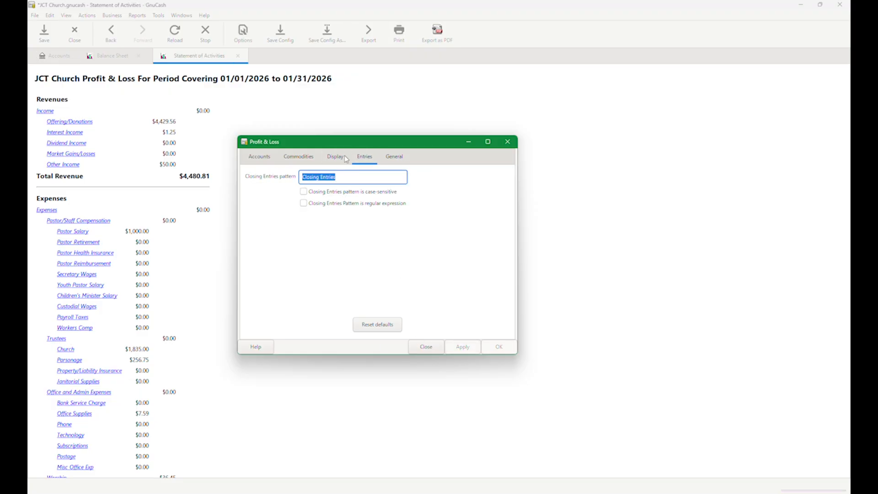
{"action": "left_click", "coordinate": [335, 159]}
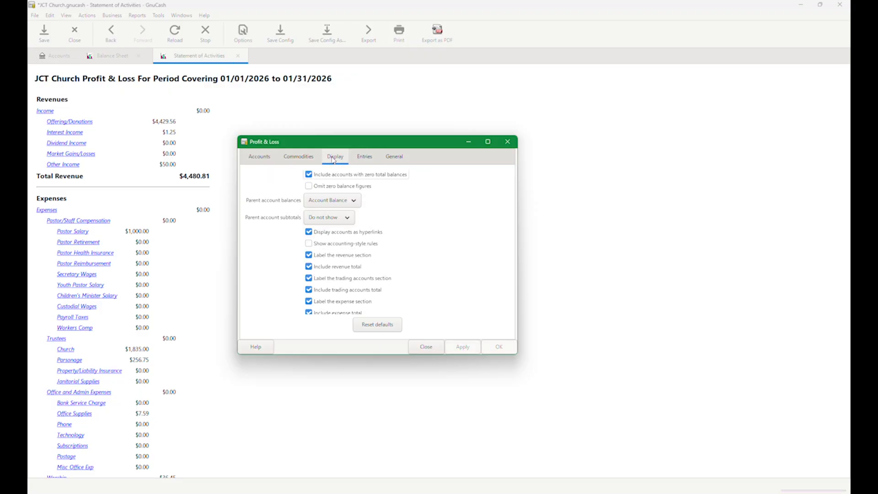
{"action": "left_click", "coordinate": [309, 176]}
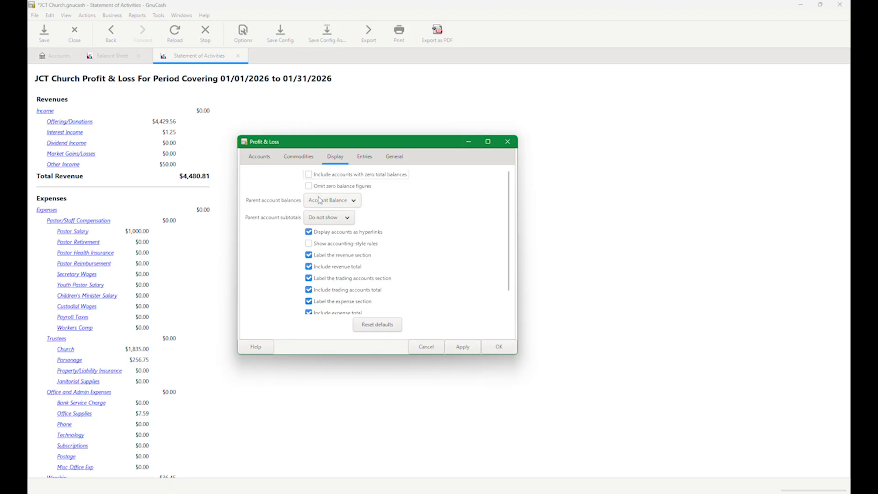
{"action": "left_click", "coordinate": [352, 221]}
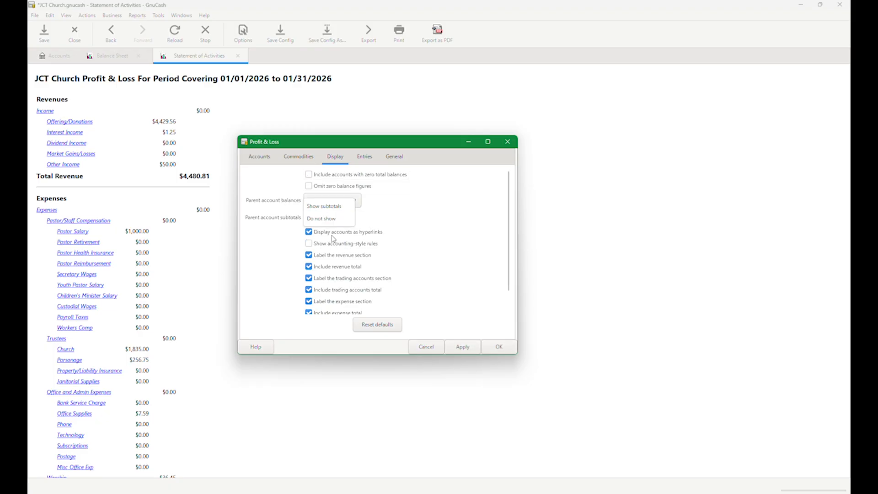
{"action": "left_click", "coordinate": [334, 204]}
{"action": "left_click", "coordinate": [335, 218]}
{"action": "left_click", "coordinate": [322, 226]}
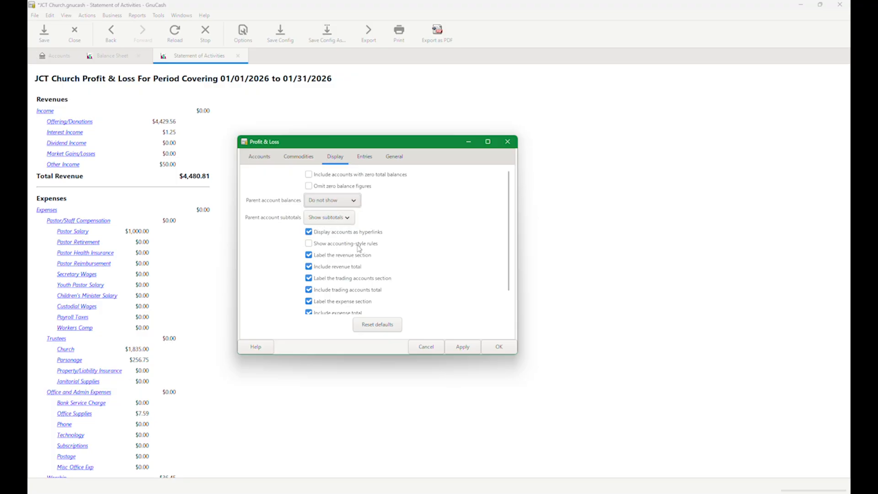
{"action": "left_click", "coordinate": [464, 346]}
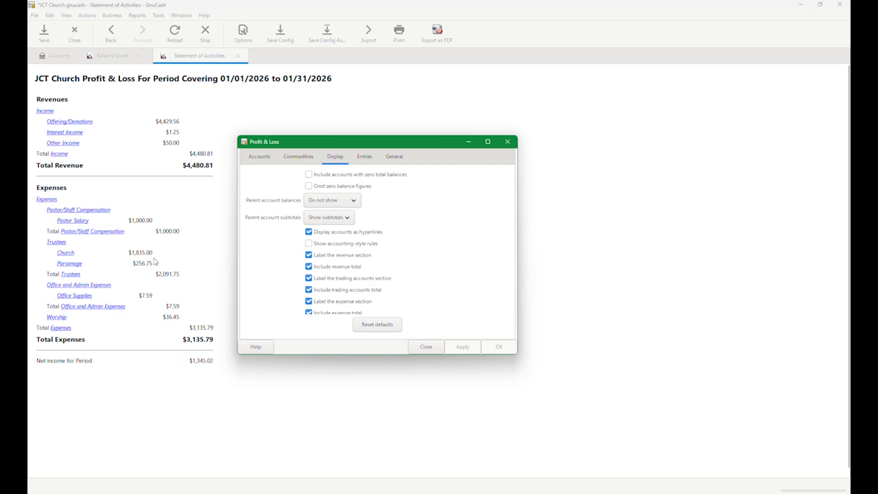
- Examine the Offering/Donations transactions behind the report's revenue figure, and close that register
{"action": "left_click", "coordinate": [70, 124]}
{"action": "left_click", "coordinate": [70, 122]}
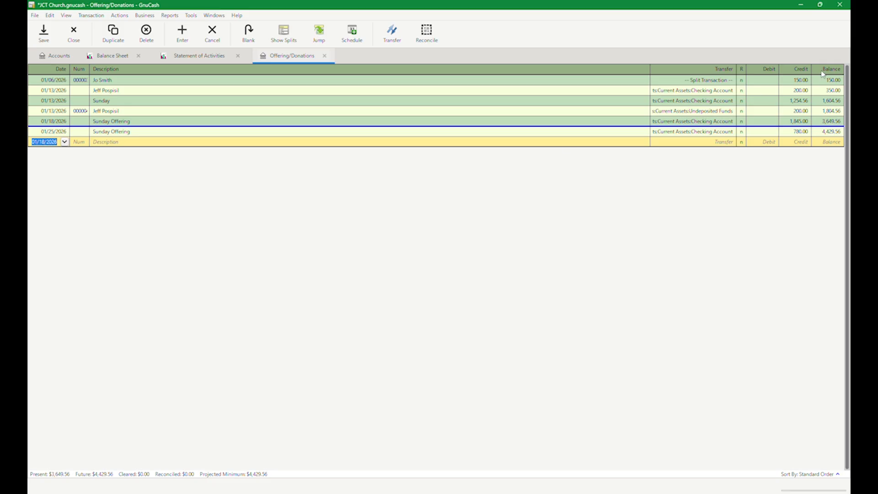
{"action": "left_click", "coordinate": [324, 55]}
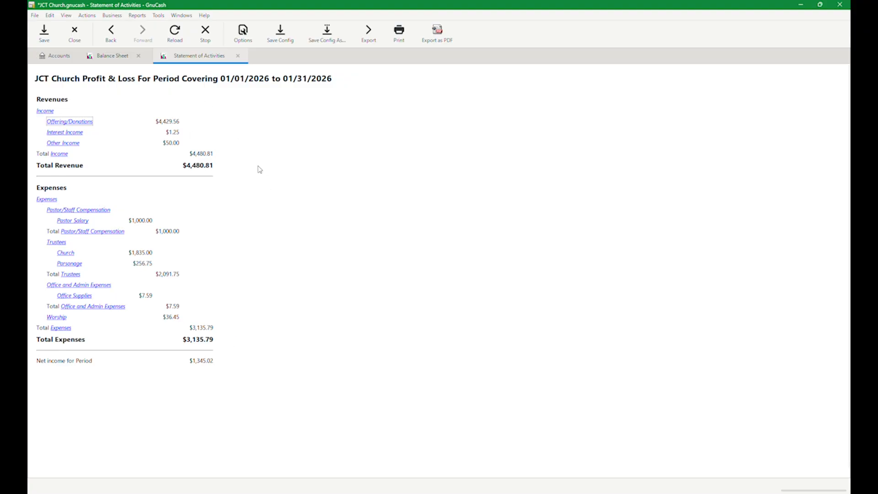
- Close the Statement of Activities report and quit GnuCash, saving the changes to JCT Church.gnucash
{"action": "left_click", "coordinate": [238, 56]}
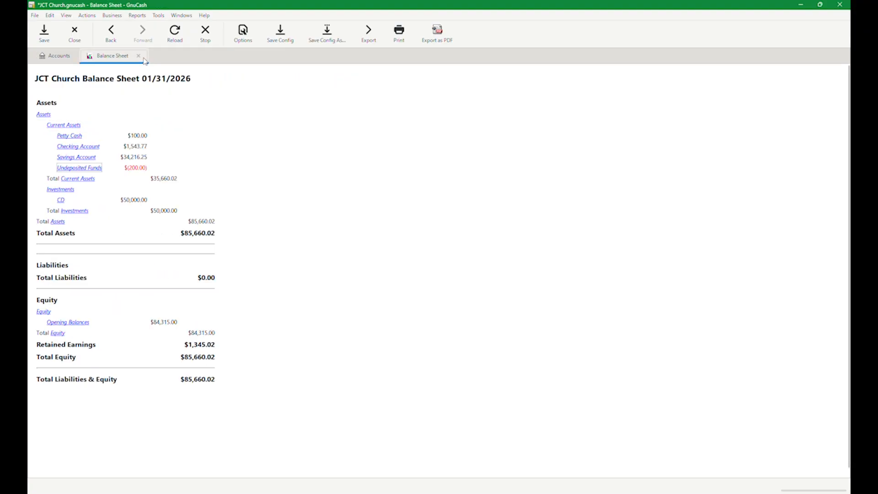
{"action": "left_click", "coordinate": [841, 6]}
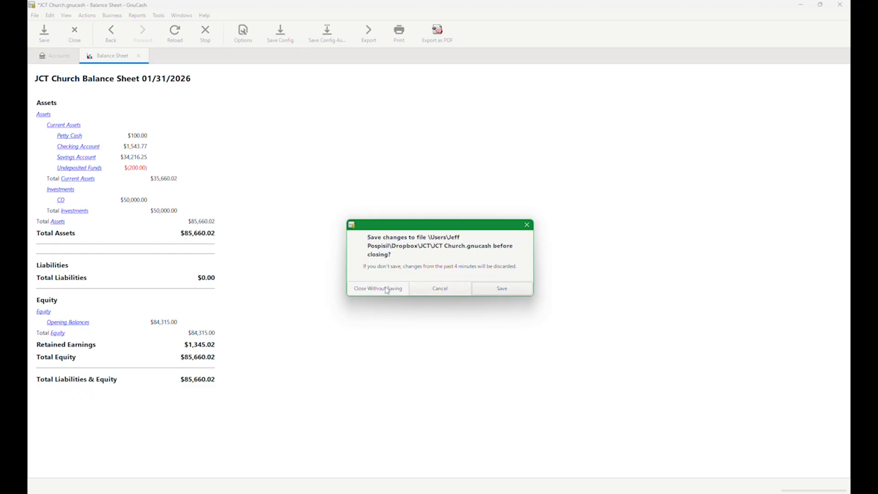
{"action": "left_click", "coordinate": [490, 289]}
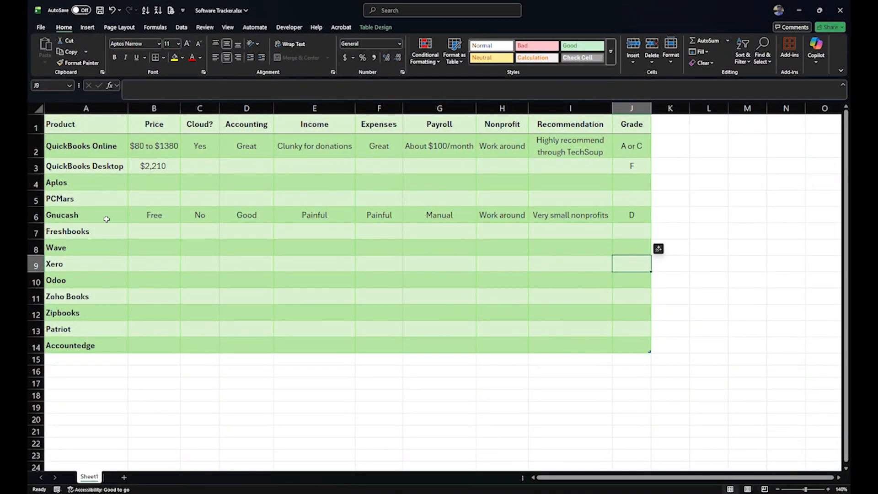
- In the Software Tracker workbook in Excel, review the Gnucash row and its Accounting rating
{"action": "left_click", "coordinate": [37, 217]}
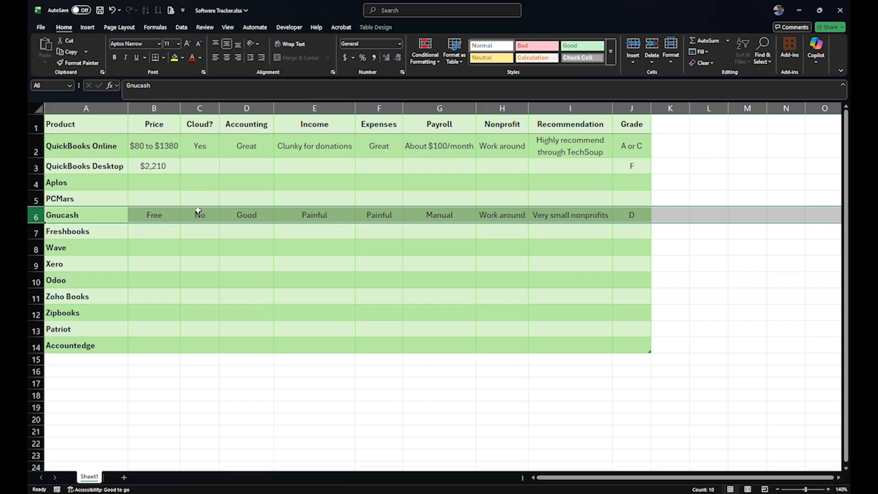
{"action": "left_click", "coordinate": [238, 218]}
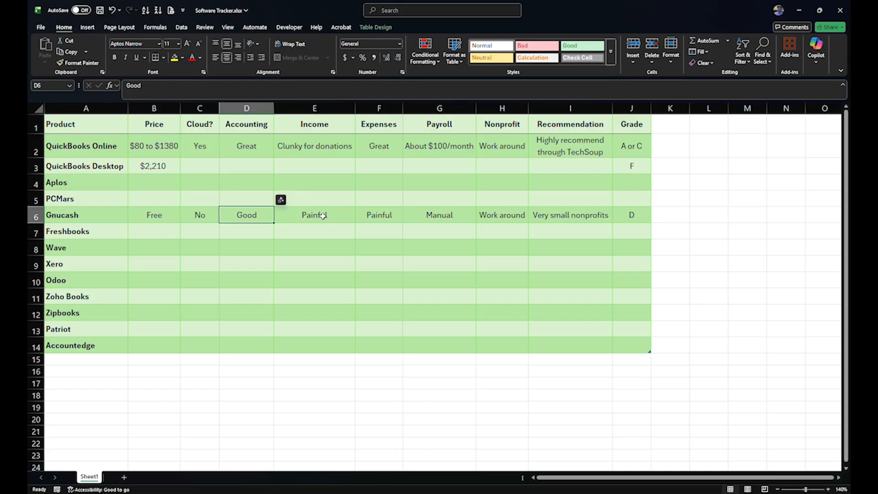
- Review the Gnucash row's Income, Expenses, Payroll, Nonprofit, Recommendation and Grade entries one by one
{"action": "left_click", "coordinate": [323, 216]}
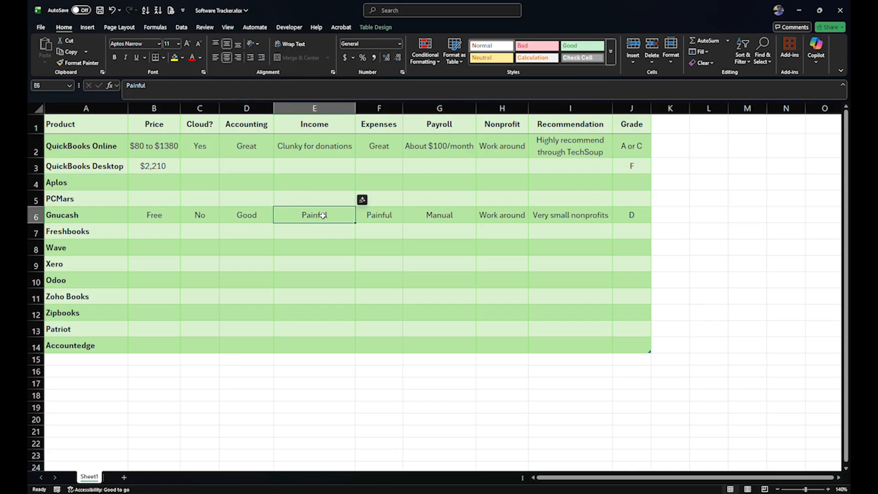
{"action": "left_click", "coordinate": [378, 217]}
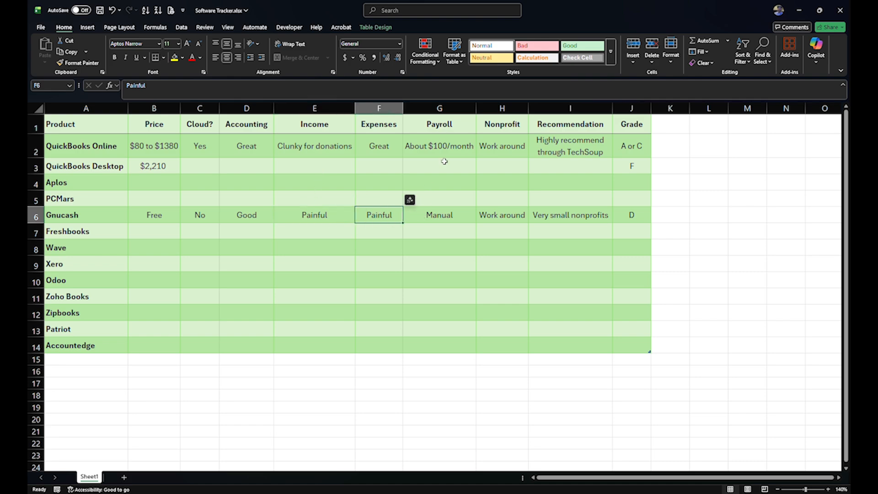
{"action": "left_click", "coordinate": [447, 217]}
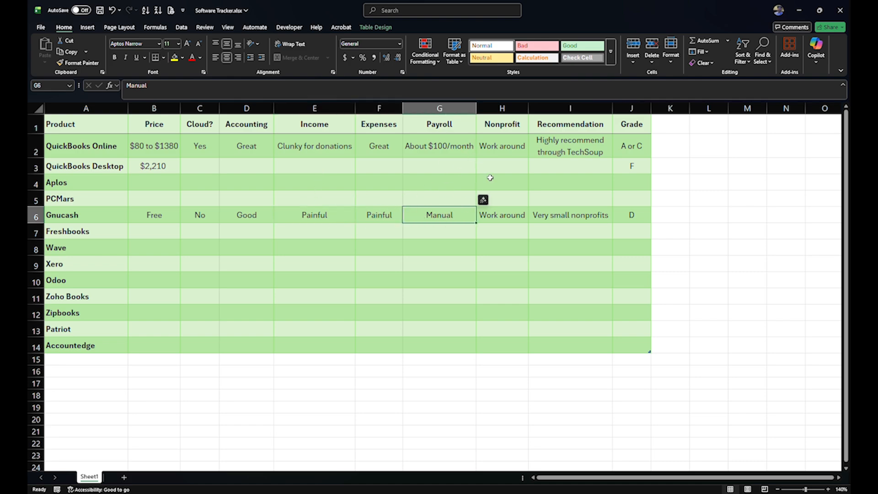
{"action": "left_click", "coordinate": [512, 219]}
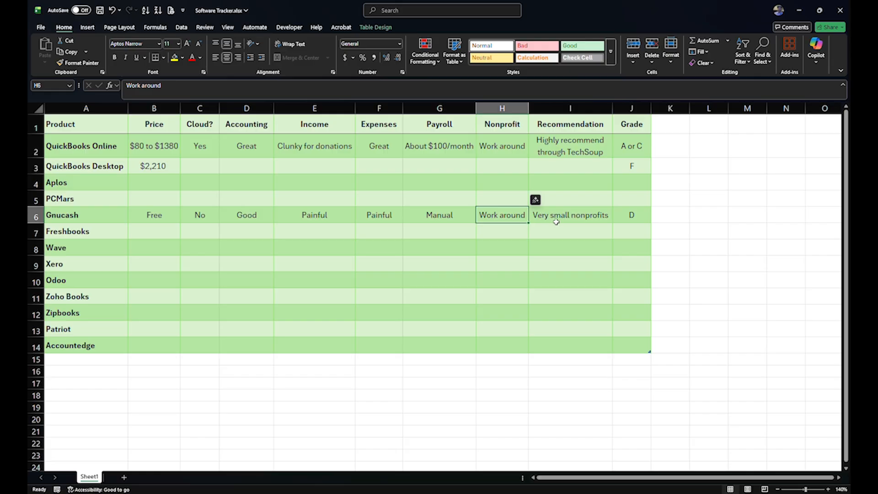
{"action": "left_click", "coordinate": [560, 217]}
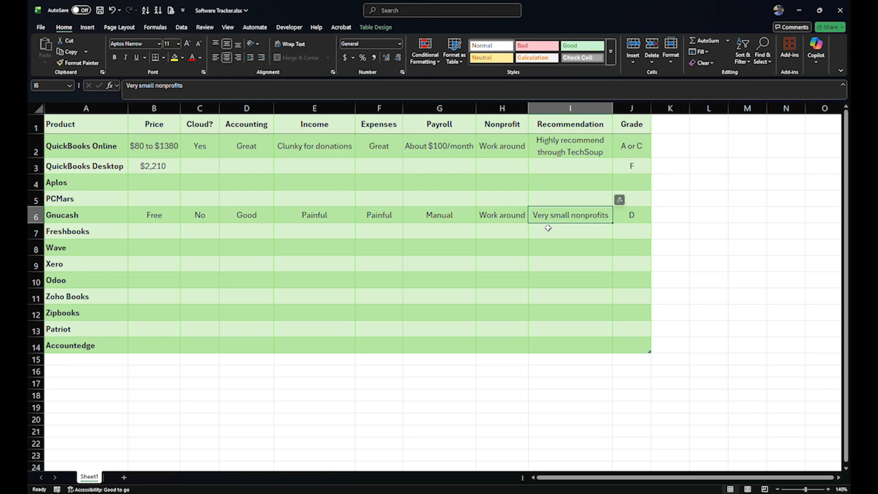
{"action": "left_click", "coordinate": [633, 219]}
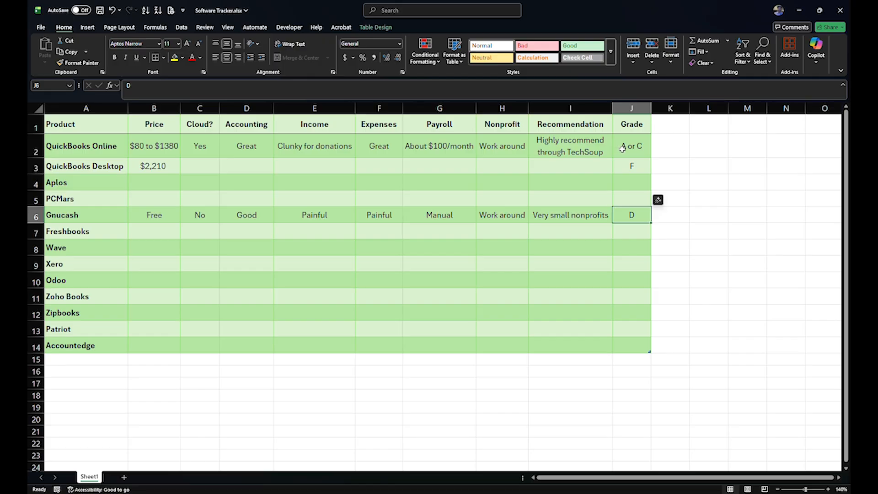
- Compare the QuickBooks Online grade and price and the QuickBooks Desktop grade with the Gnucash grade
{"action": "left_click", "coordinate": [620, 156]}
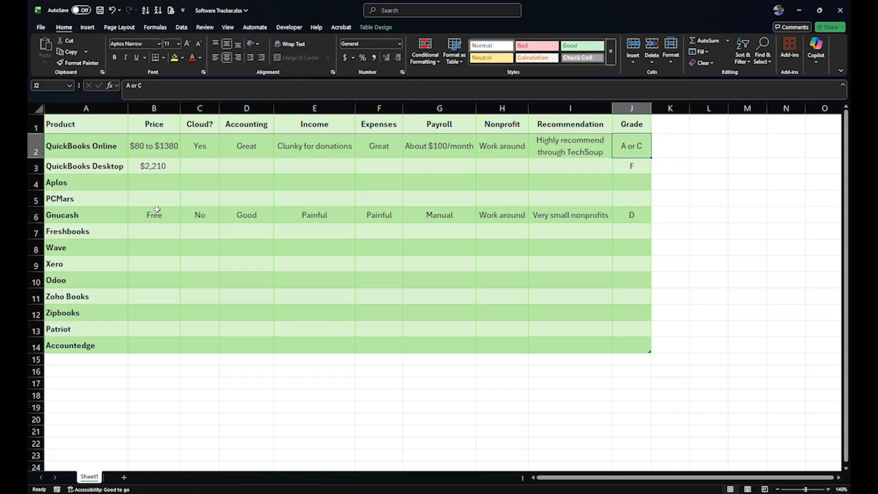
{"action": "left_click", "coordinate": [161, 150]}
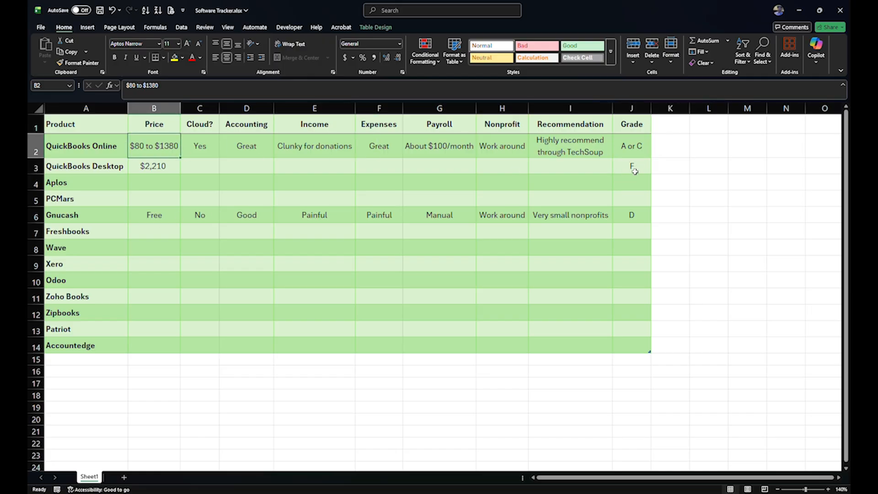
{"action": "left_click", "coordinate": [633, 168]}
{"action": "left_click", "coordinate": [625, 213]}
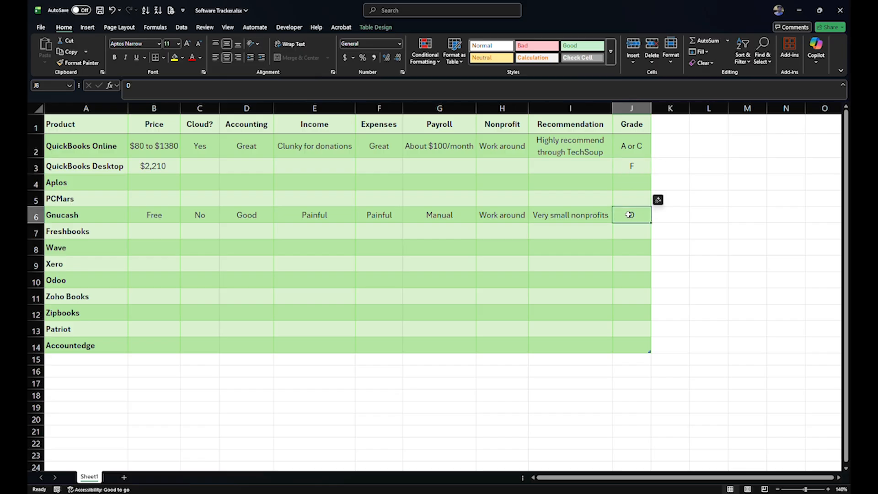